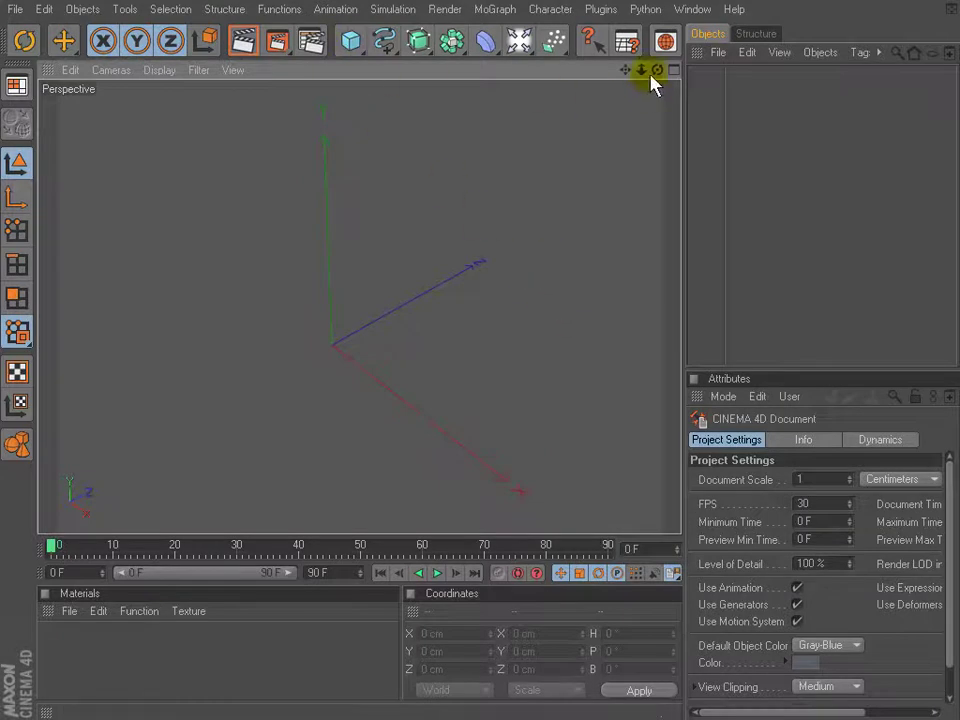
# Look through the MoXPig 2.0.local preset library for the landscape retopology tool in the landscape retopo folder.
pyautogui.click(665, 41)
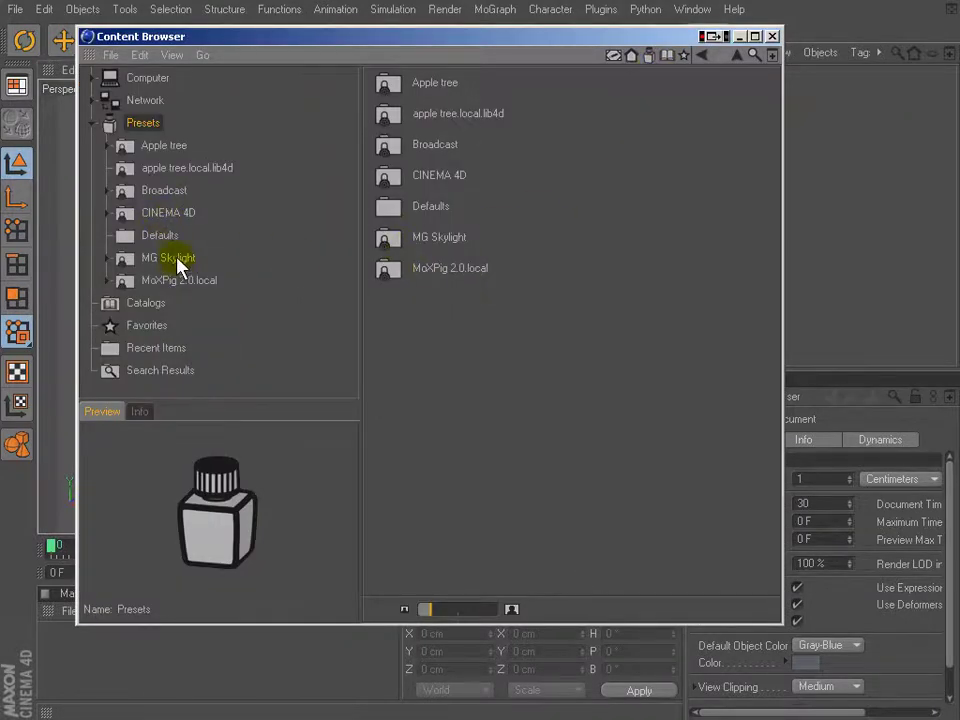
pyautogui.click(170, 258)
pyautogui.press('Down')
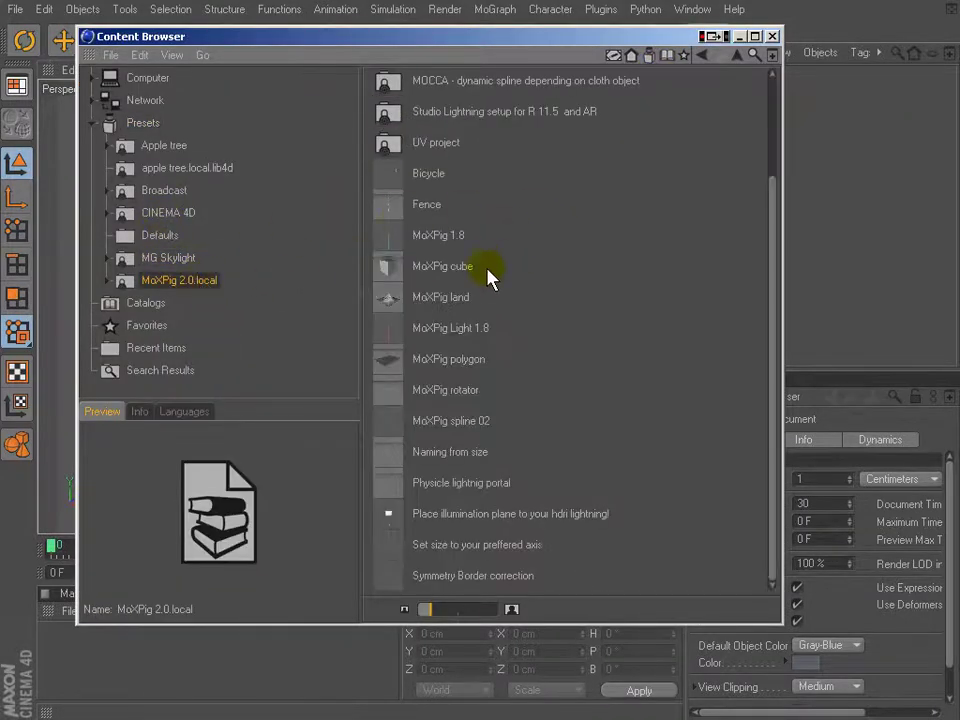
pyautogui.moveTo(781, 268); pyautogui.dragTo(780, 141)
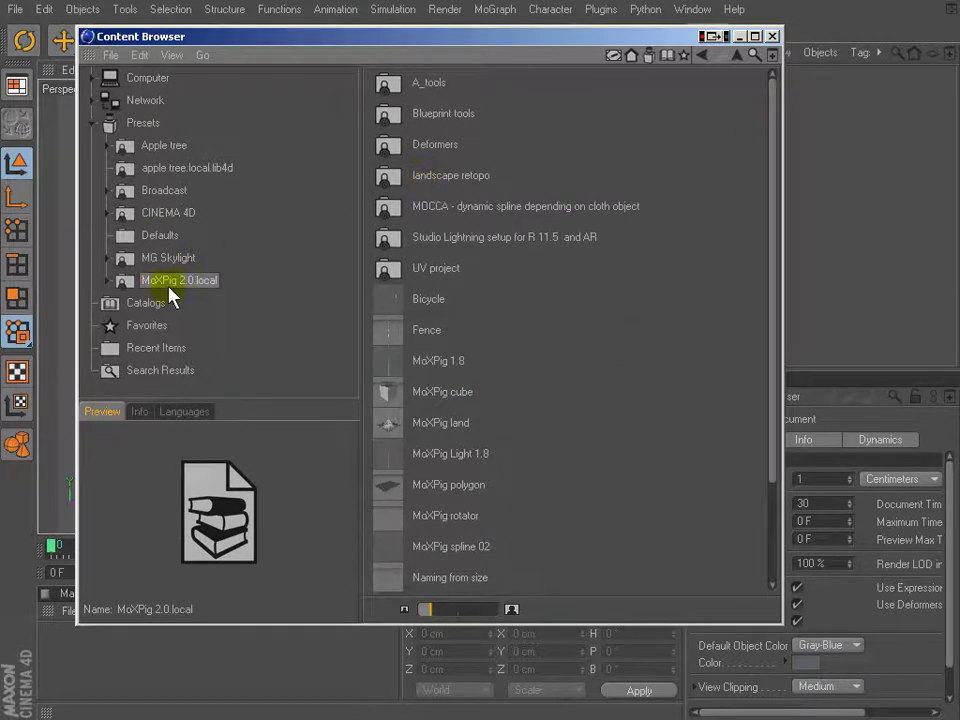
pyautogui.doubleClick(448, 178)
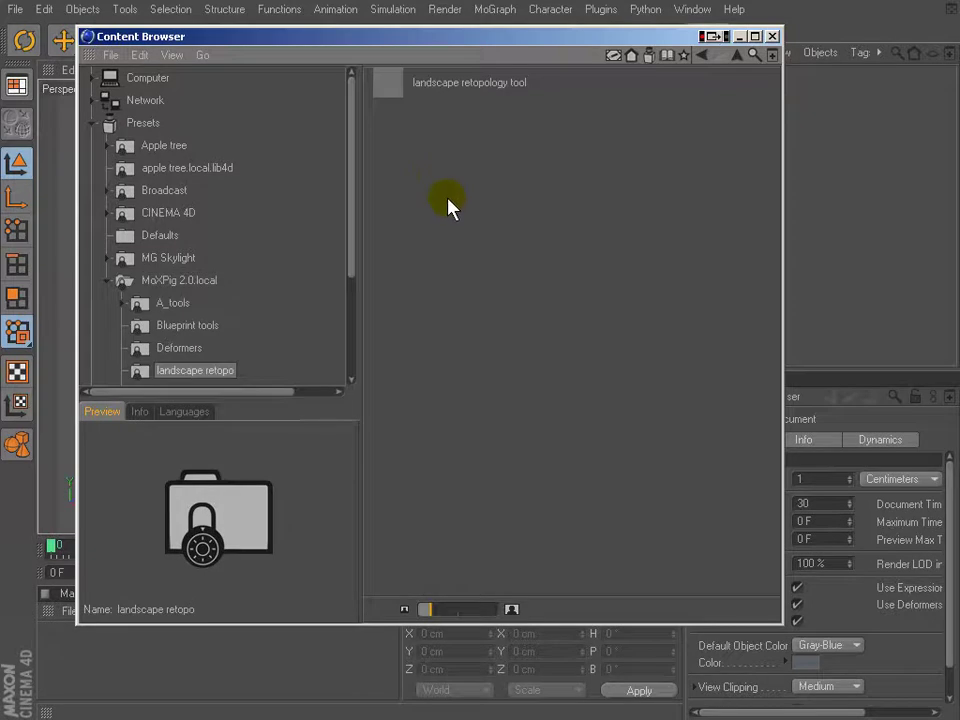
pyautogui.scroll(-5, 321, 238)
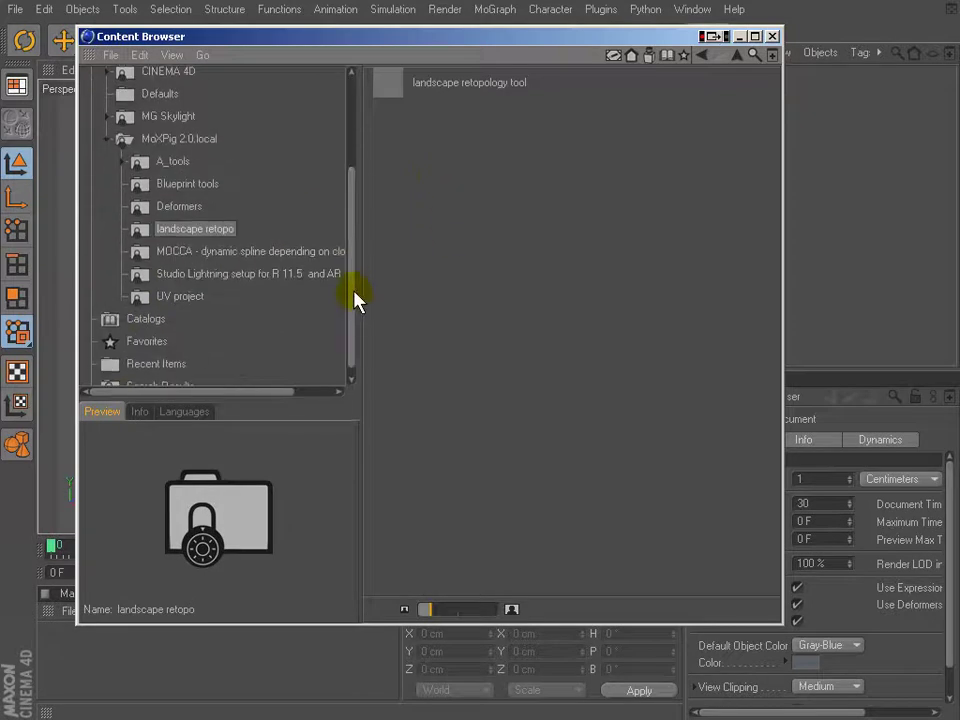
pyautogui.click(462, 94)
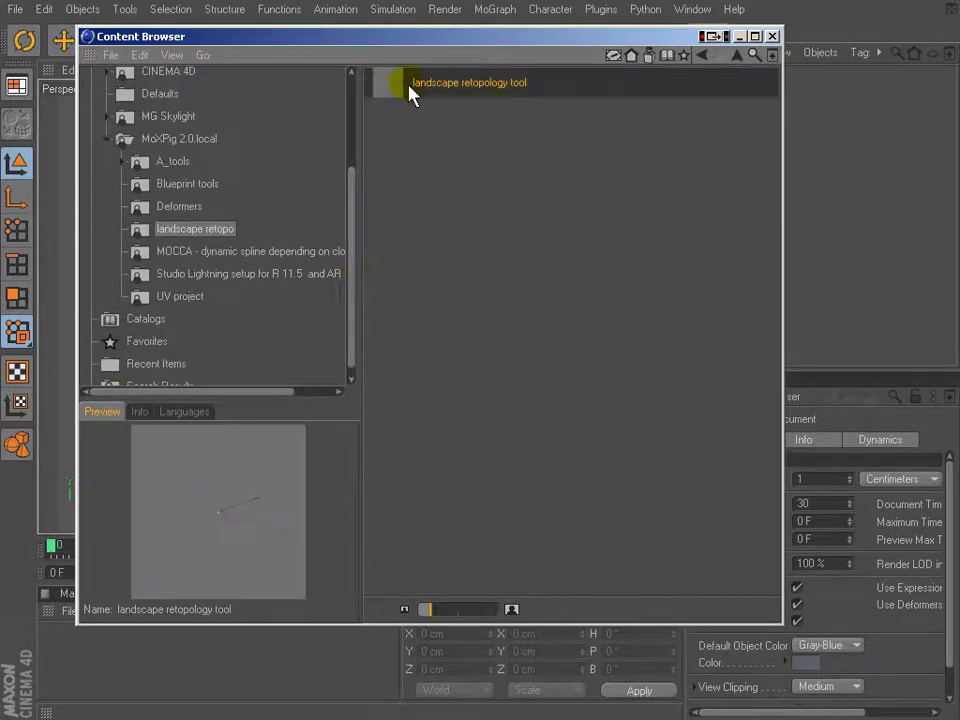
pyautogui.click(772, 36)
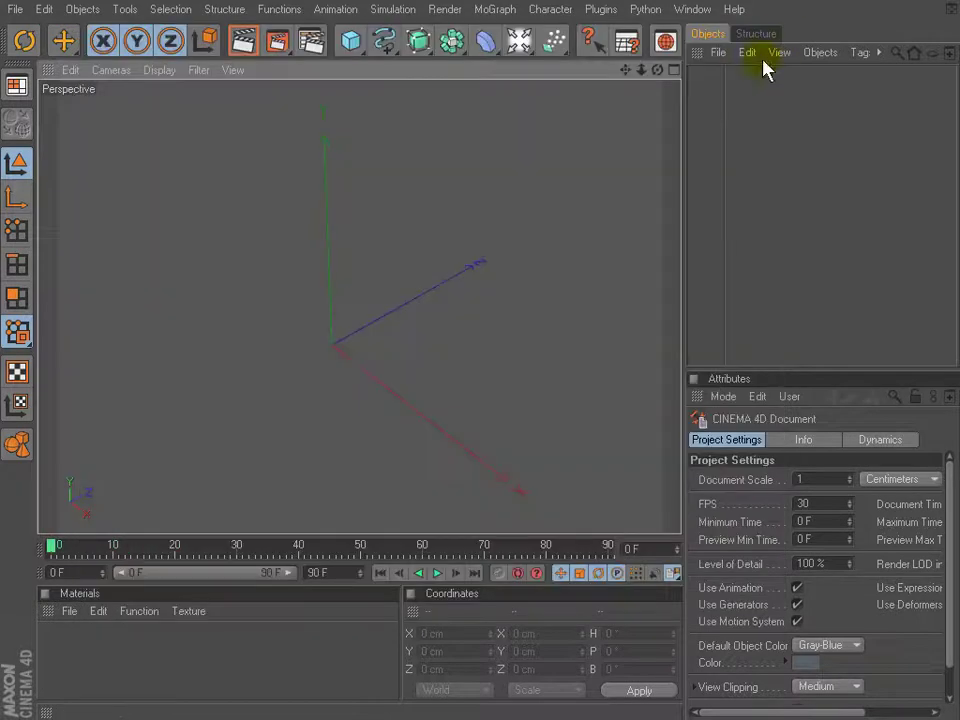
# Add a disc primitive with 2 disc segments and 4 rotation segments.
pyautogui.click(350, 40)
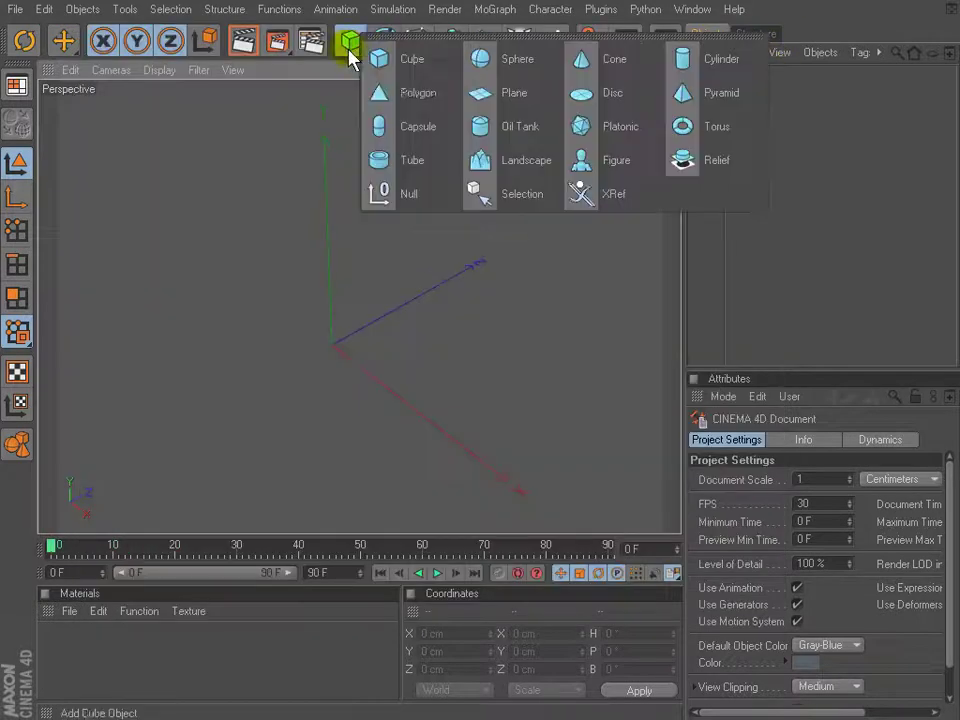
pyautogui.click(585, 107)
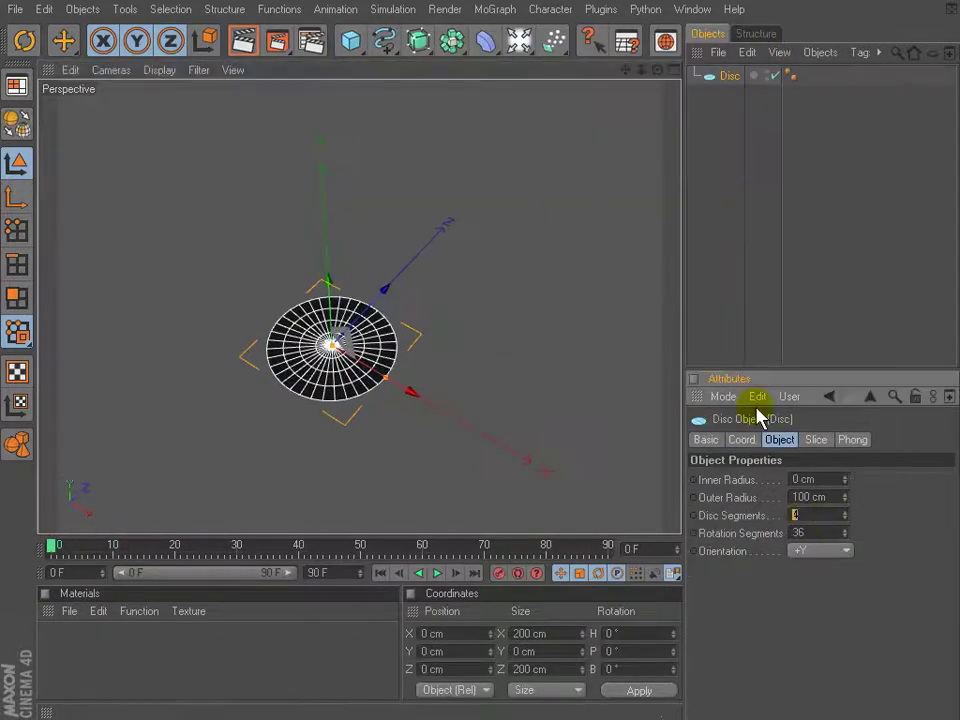
pyautogui.press('Tab')
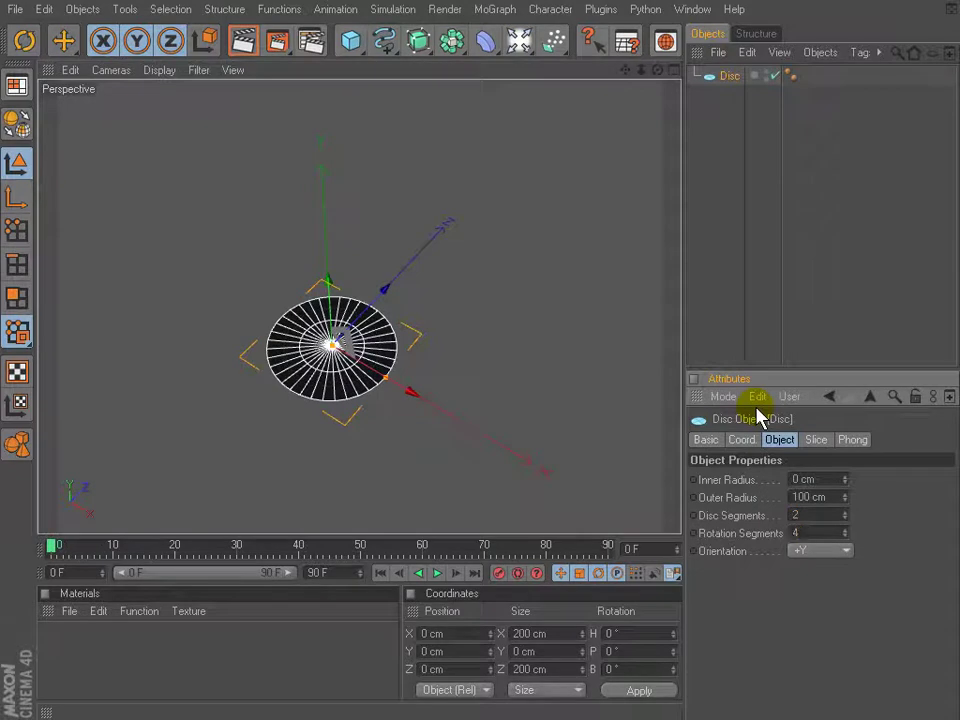
pyautogui.press('Return')
# Enable slicing on the disc and set the slice's end angle to 30°.
pyautogui.click(818, 441)
pyautogui.click(729, 480)
pyautogui.moveTo(757, 514); pyautogui.dragTo(672, 512)
# Rotate the sliced disc to a heading of 90° in the Top view.
pyautogui.press('F2')
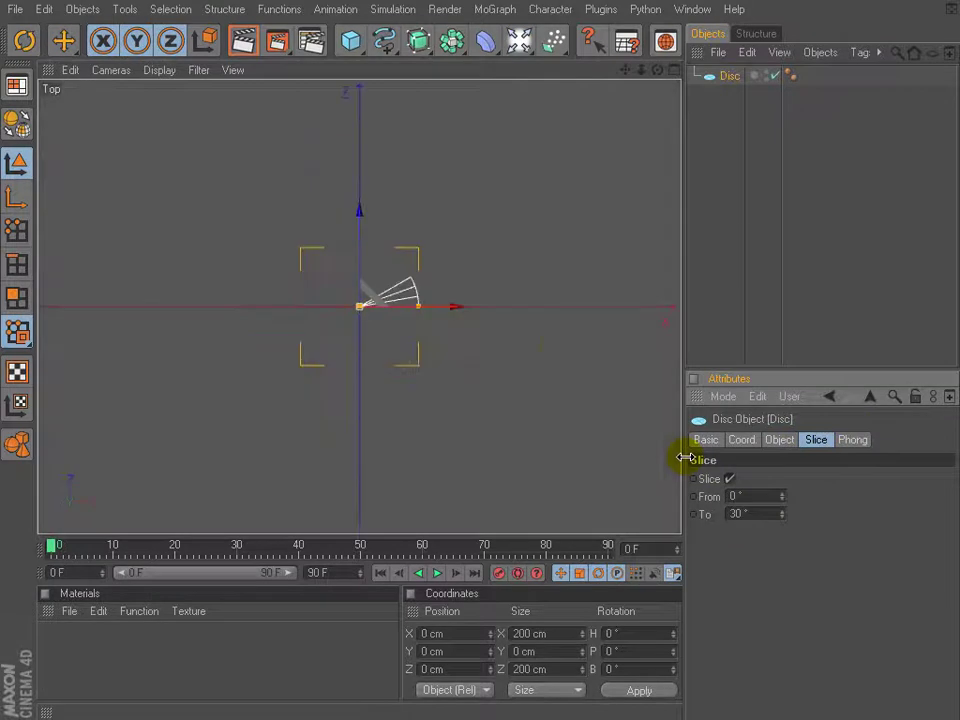
pyautogui.scroll(3, 561, 268)
pyautogui.press('r')
pyautogui.moveTo(412, 393)
pyautogui.mouseDown()
pyautogui.moveTo(390, 429)
pyautogui.moveTo(435, 422)
pyautogui.moveTo(420, 409)
pyautogui.mouseUp()
pyautogui.keyDown('alt'); pyautogui.moveTo(393, 314); pyautogui.dragTo(402, 383, button='middle'); pyautogui.keyUp('alt')
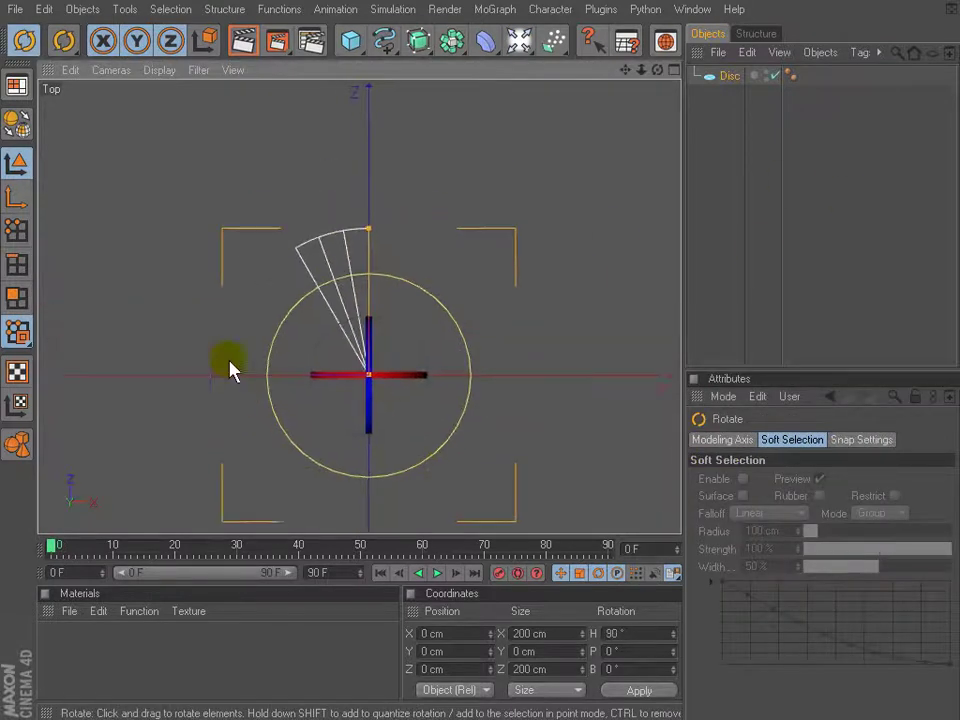
# Convert the sliced disc to an editable polygon object and switch to edge editing.
pyautogui.scroll(2, 402, 383)
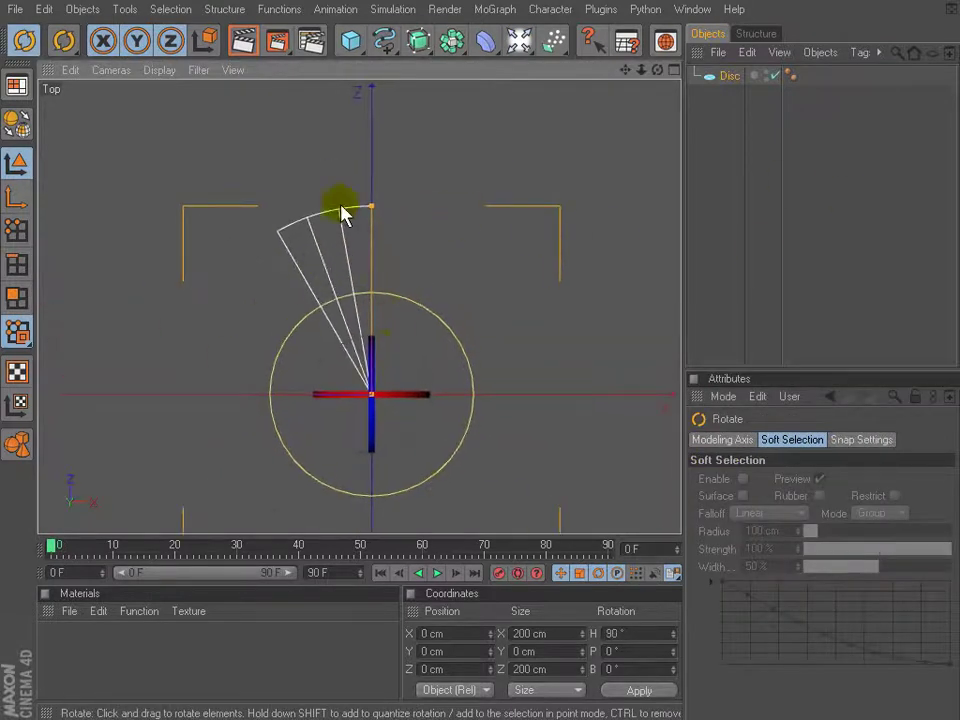
pyautogui.click(24, 86)
pyautogui.click(17, 264)
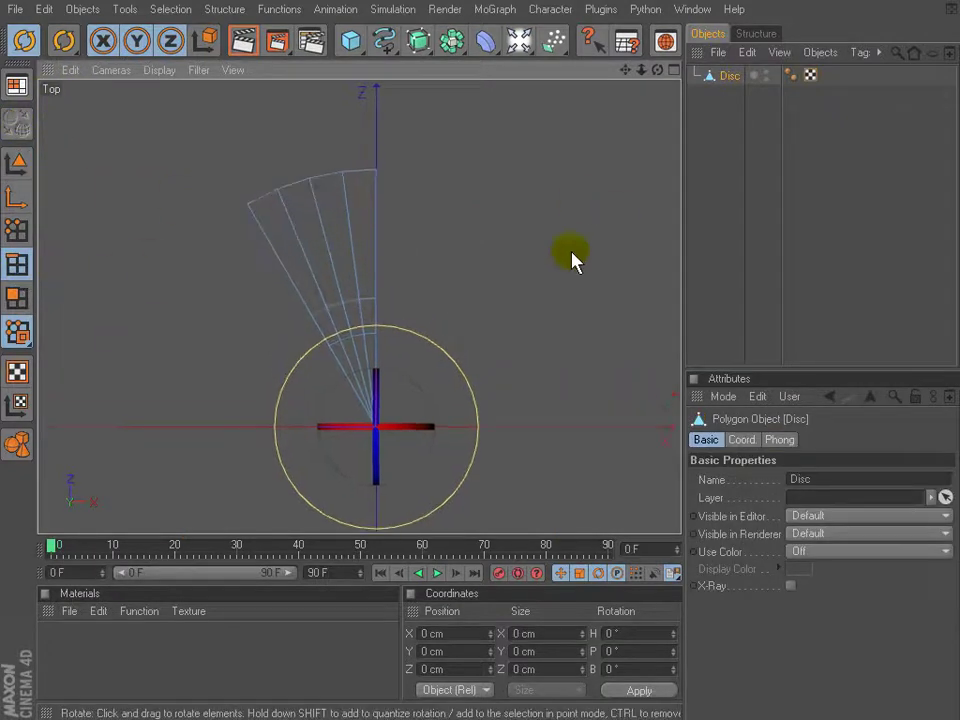
pyautogui.moveTo(302, 249); pyautogui.dragTo(266, 279)
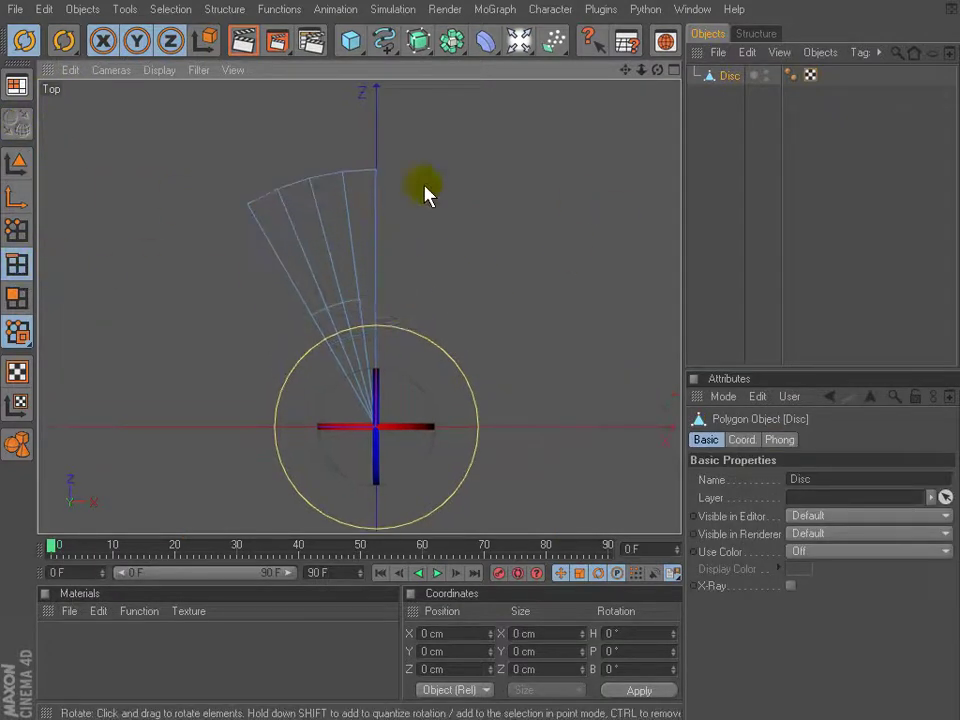
# Knife a straight horizontal cut across the whole wedge just above its inner arc.
pyautogui.rightClick(442, 135)
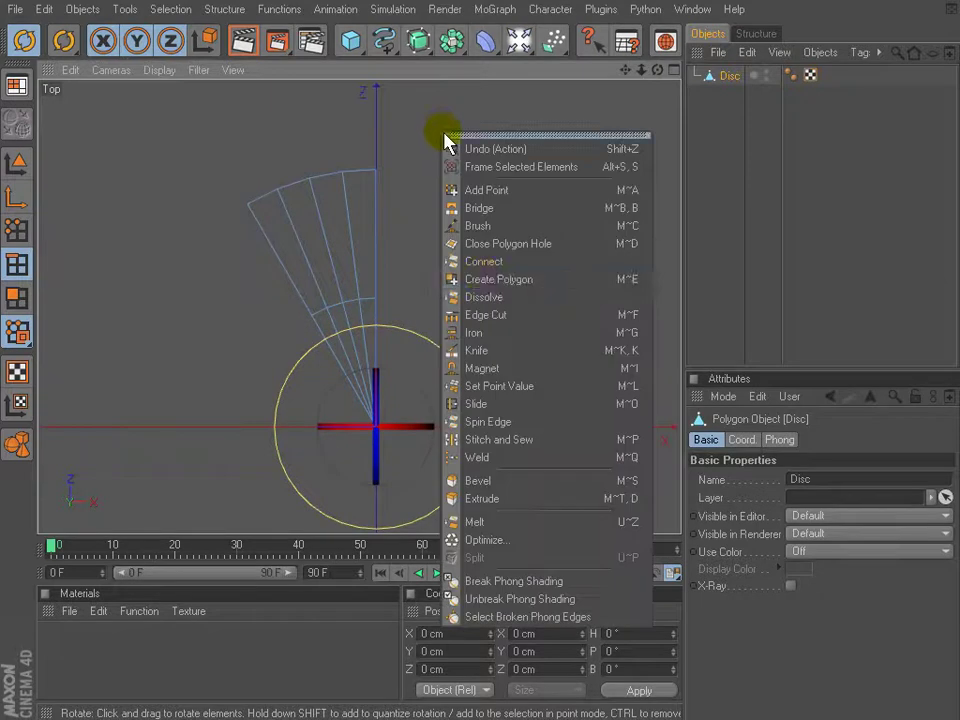
pyautogui.click(500, 352)
pyautogui.scroll(3, 639, 193)
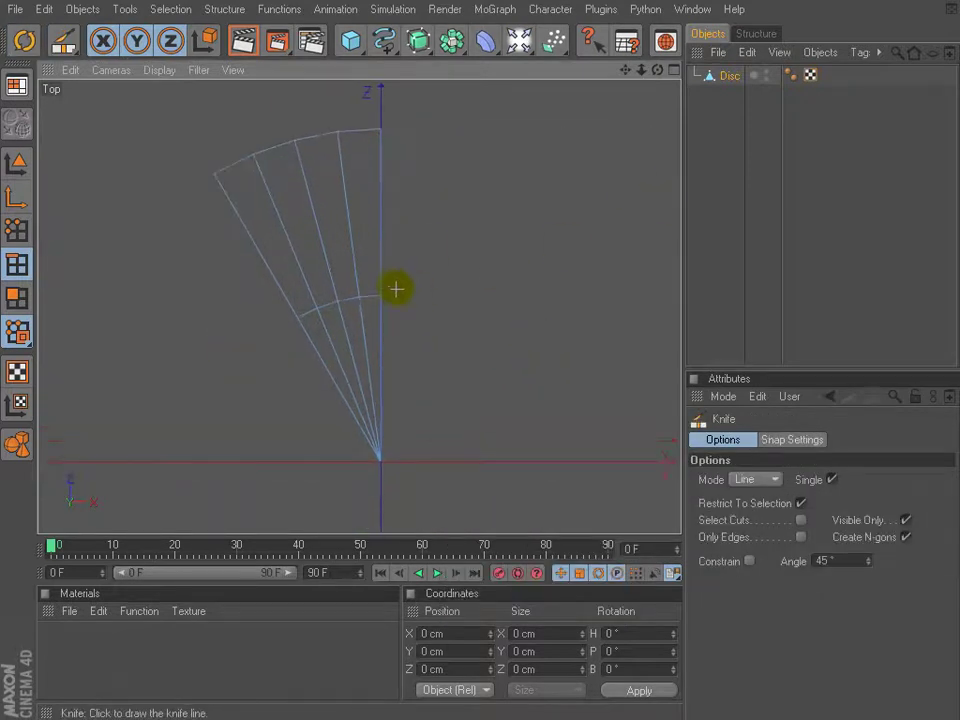
pyautogui.moveTo(398, 286); pyautogui.dragTo(139, 281)
pyautogui.scroll(3, 443, 201)
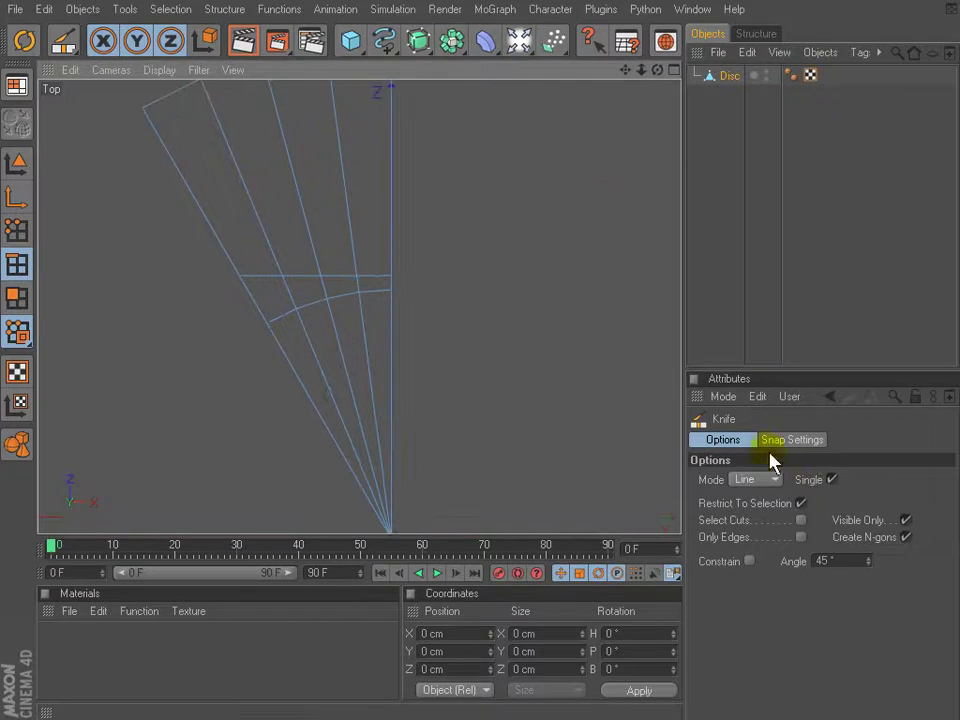
# Turn off N-gon creation for the Knife and make two diagonal cuts from the straight cut down to the wedge's slanted outer edge.
pyautogui.click(906, 537)
pyautogui.moveTo(355, 276); pyautogui.dragTo(175, 340)
pyautogui.moveTo(316, 276); pyautogui.dragTo(201, 315)
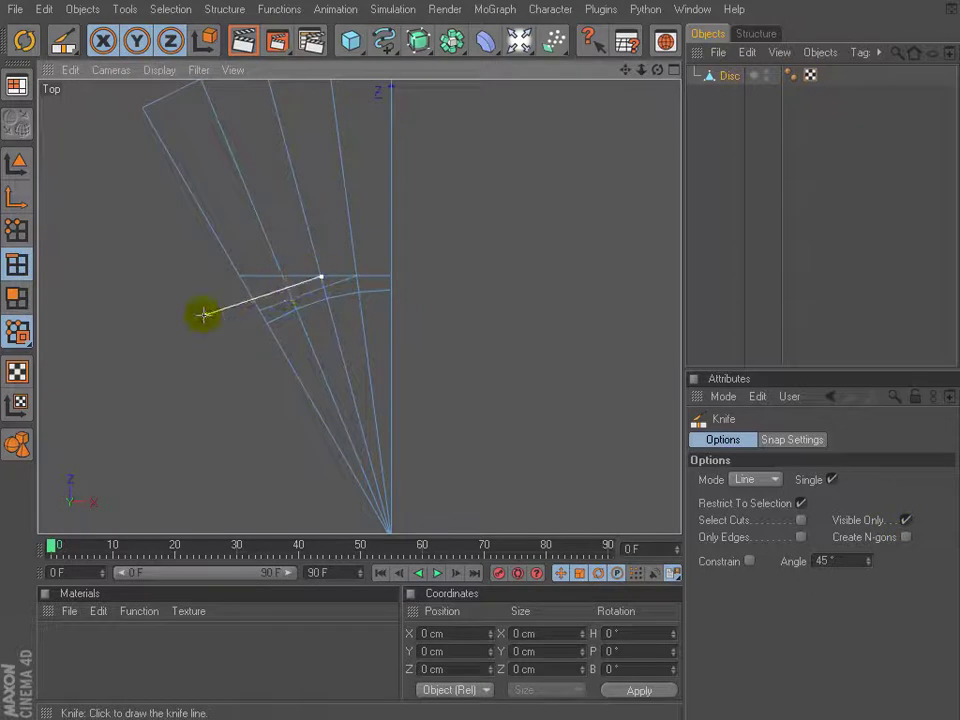
# Slide the edges and points of the two diagonal cuts to space the rows between the straight cut and the arc.
pyautogui.rightClick(329, 124)
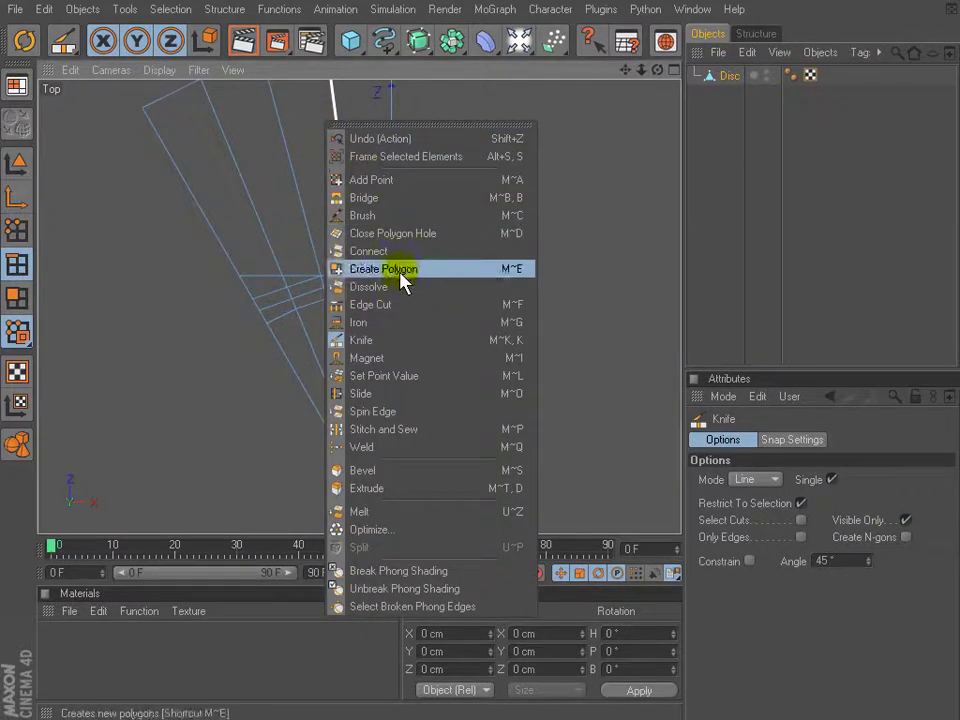
pyautogui.click(380, 394)
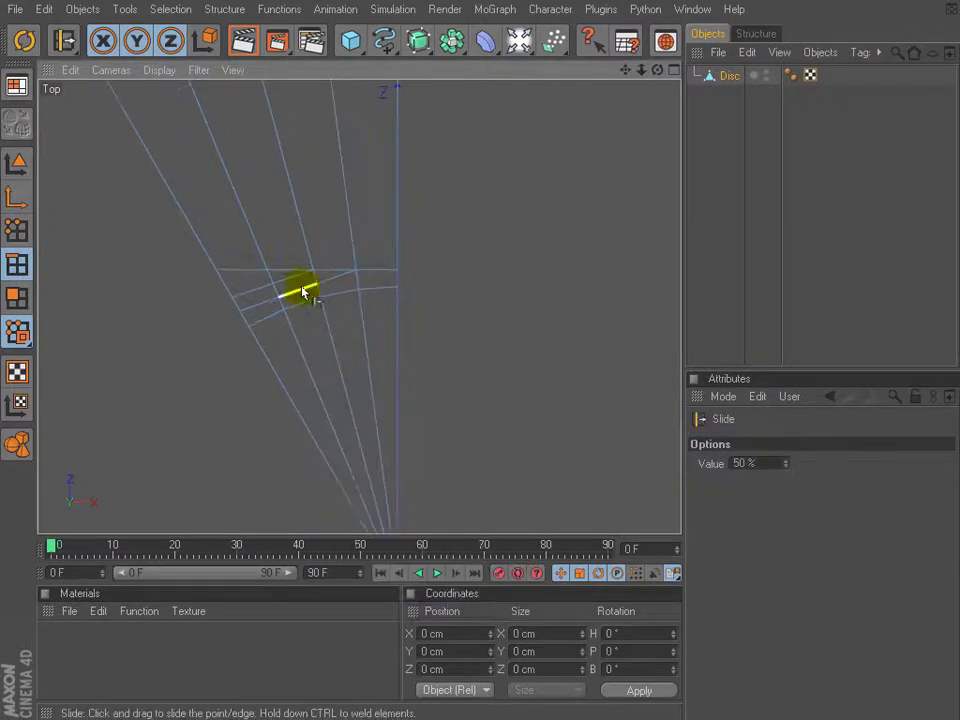
pyautogui.moveTo(298, 290); pyautogui.dragTo(257, 297)
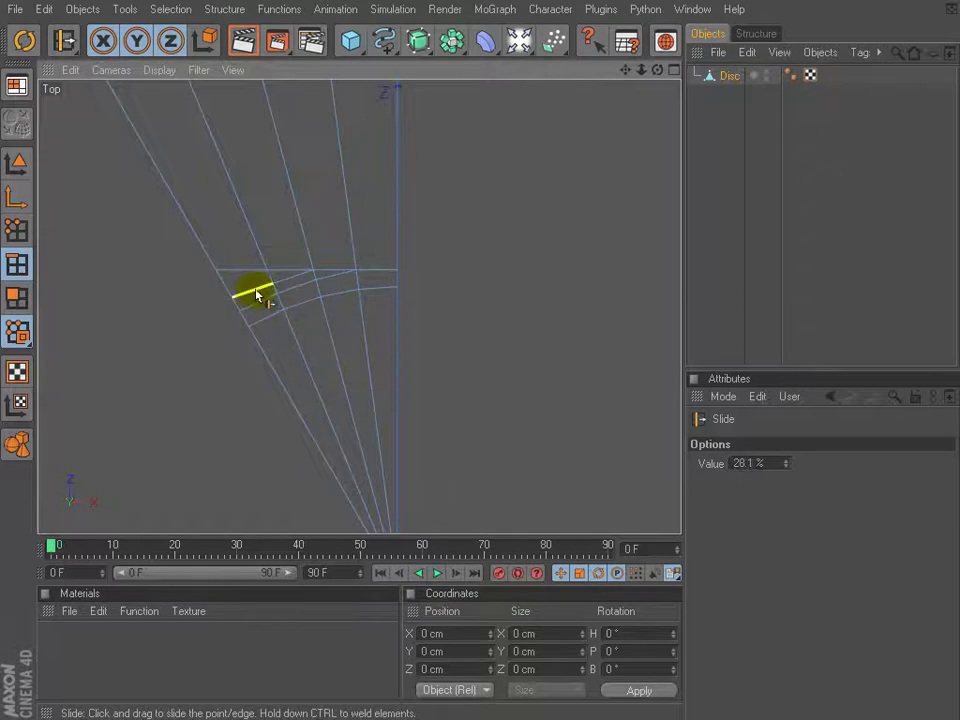
pyautogui.click(16, 230)
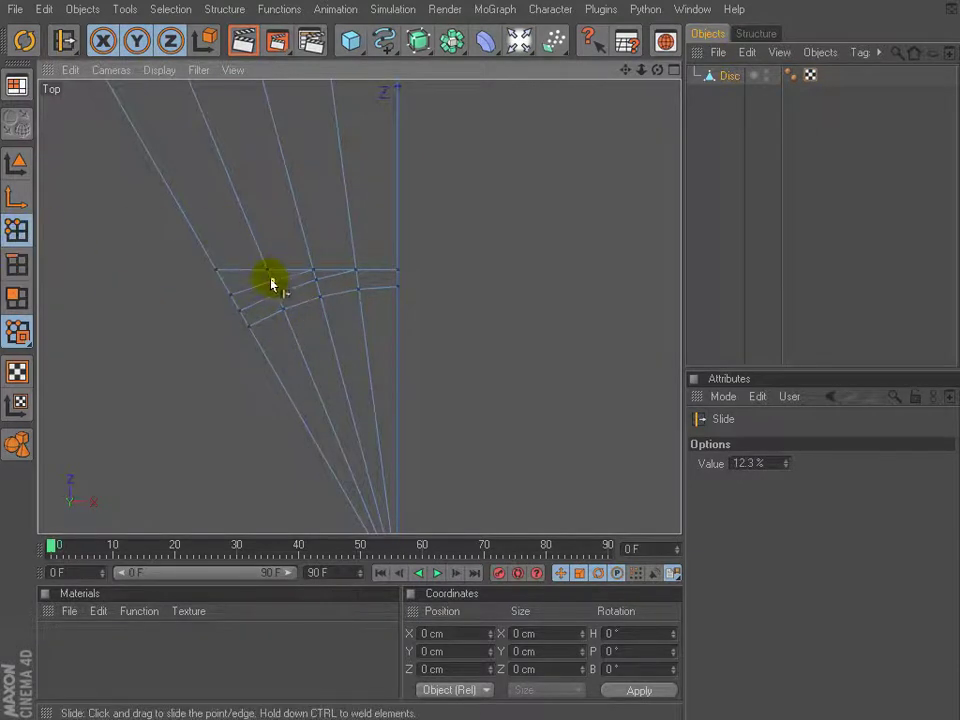
# Delete the wedge's outer arc points and its centre point, keeping only the strip between the arc and the straight cut.
pyautogui.keyDown('alt'); pyautogui.moveTo(508, 247); pyautogui.dragTo(110, 490, button='right'); pyautogui.keyUp('alt')
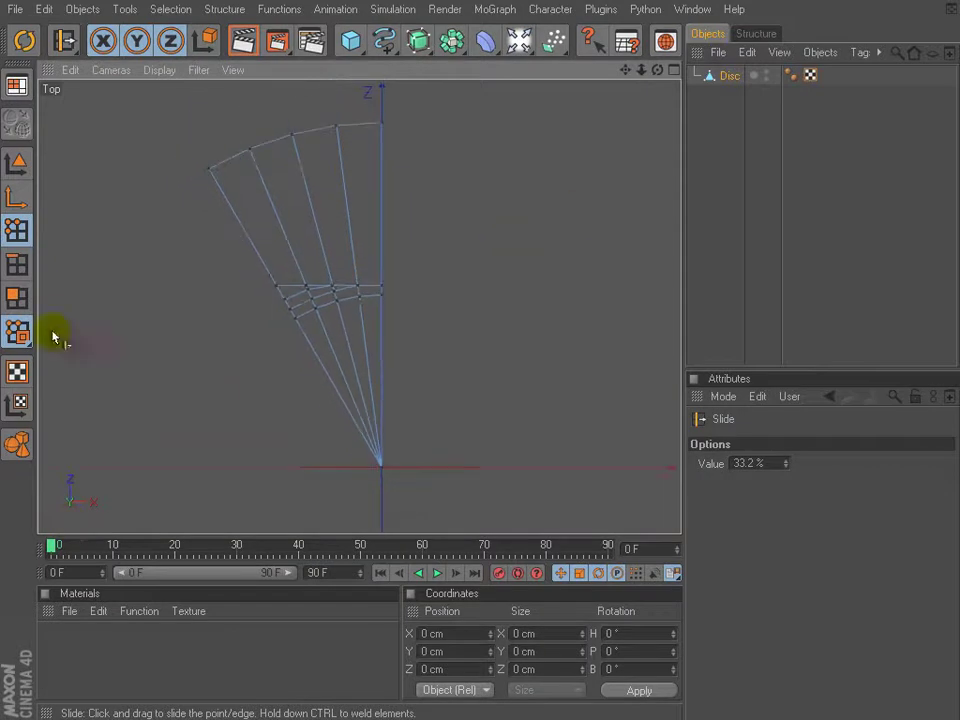
pyautogui.press('space')
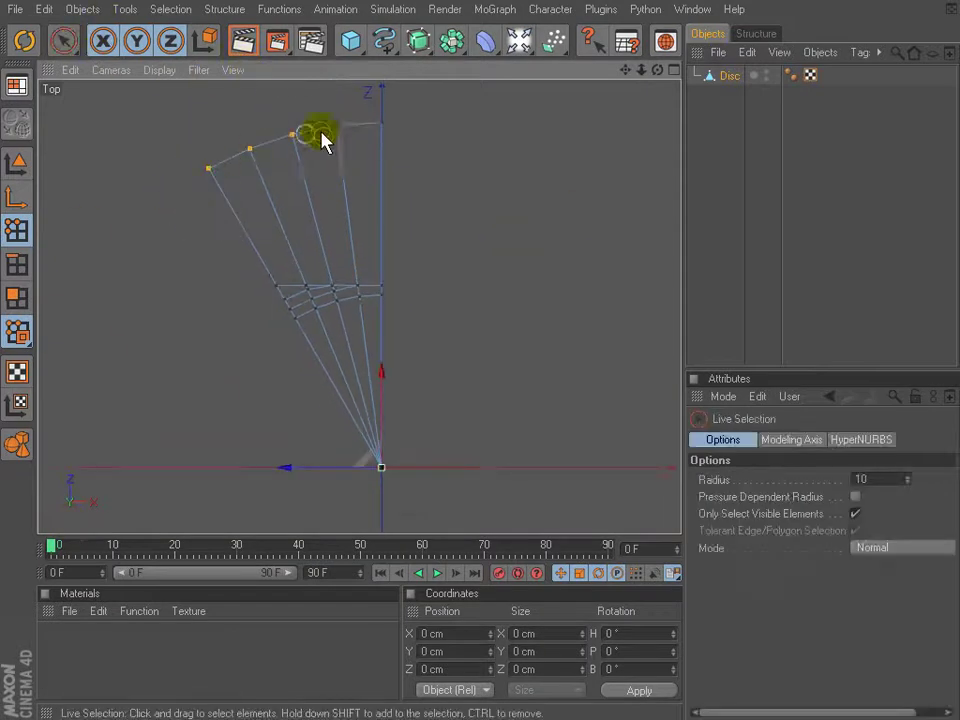
pyautogui.moveTo(267, 147); pyautogui.dragTo(416, 152)
pyautogui.click(380, 467)
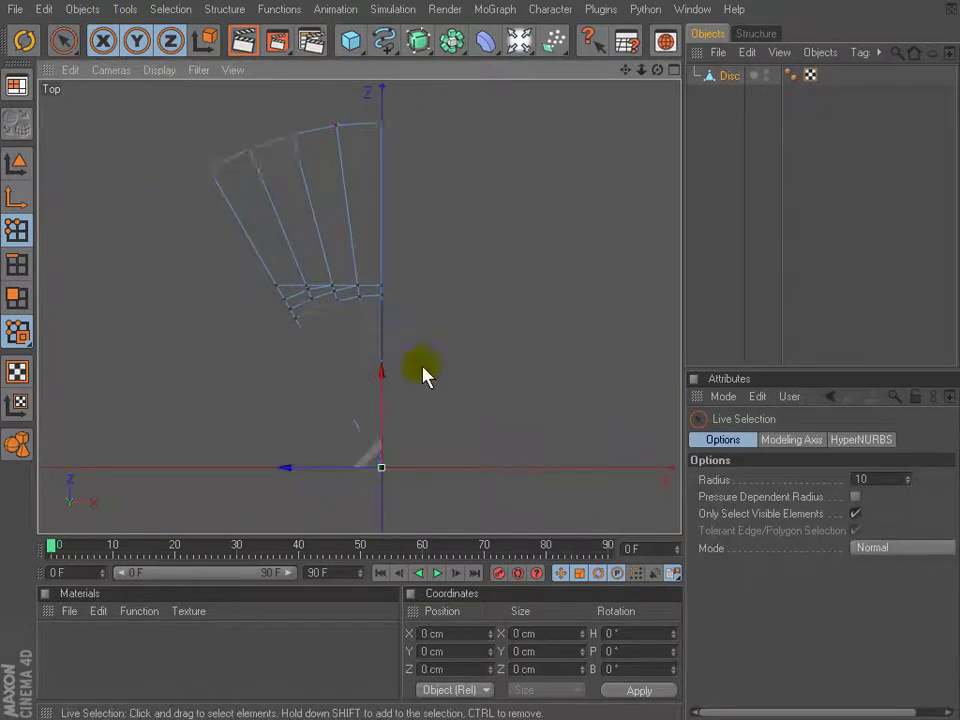
pyautogui.press('Delete')
# Knife a cut through the strip's outer corner face, from the slanted side up across its selected upper edge.
pyautogui.keyDown('alt'); pyautogui.moveTo(480, 288); pyautogui.dragTo(360, 173, button='right'); pyautogui.keyUp('alt')
pyautogui.click(232, 262)
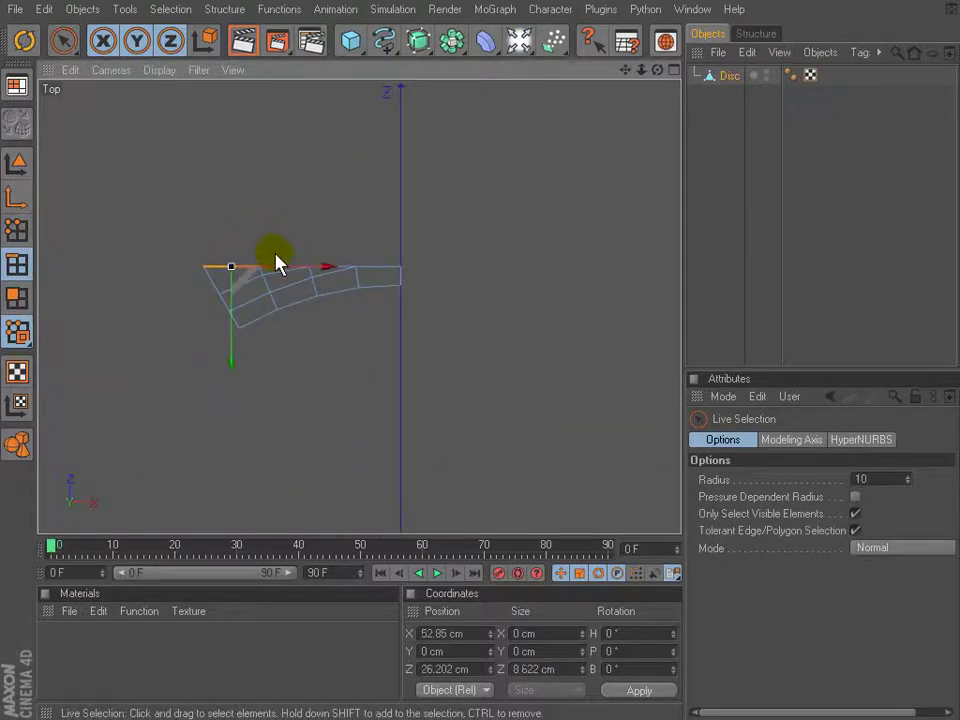
pyautogui.press('k')
pyautogui.click(220, 293)
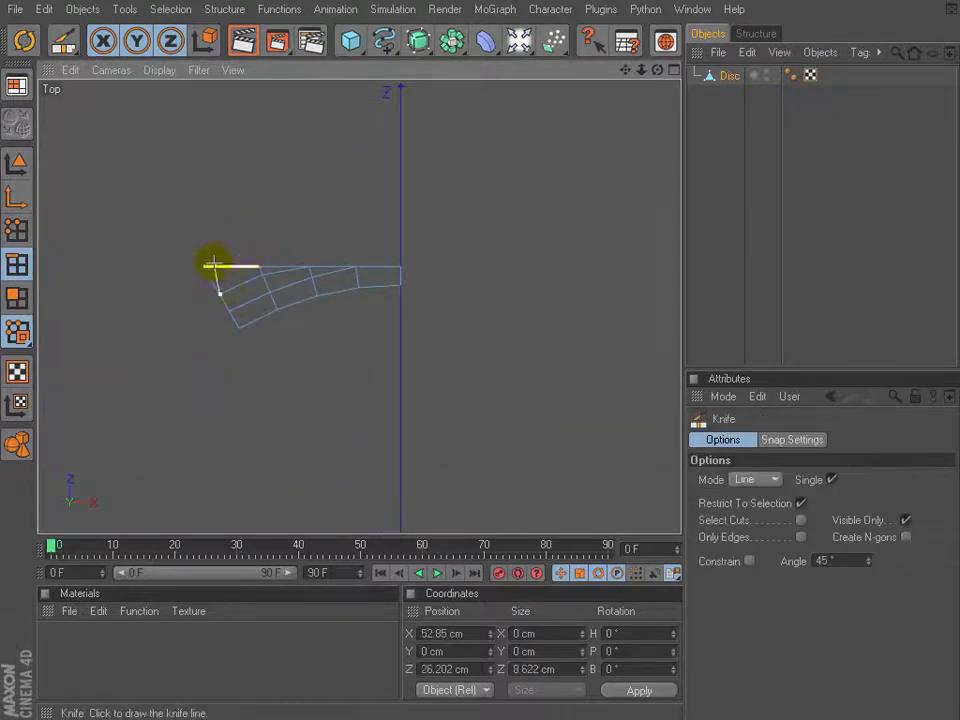
pyautogui.click(198, 210)
pyautogui.keyDown('alt'); pyautogui.moveTo(447, 268); pyautogui.dragTo(450, 189, button='right'); pyautogui.keyUp('alt')
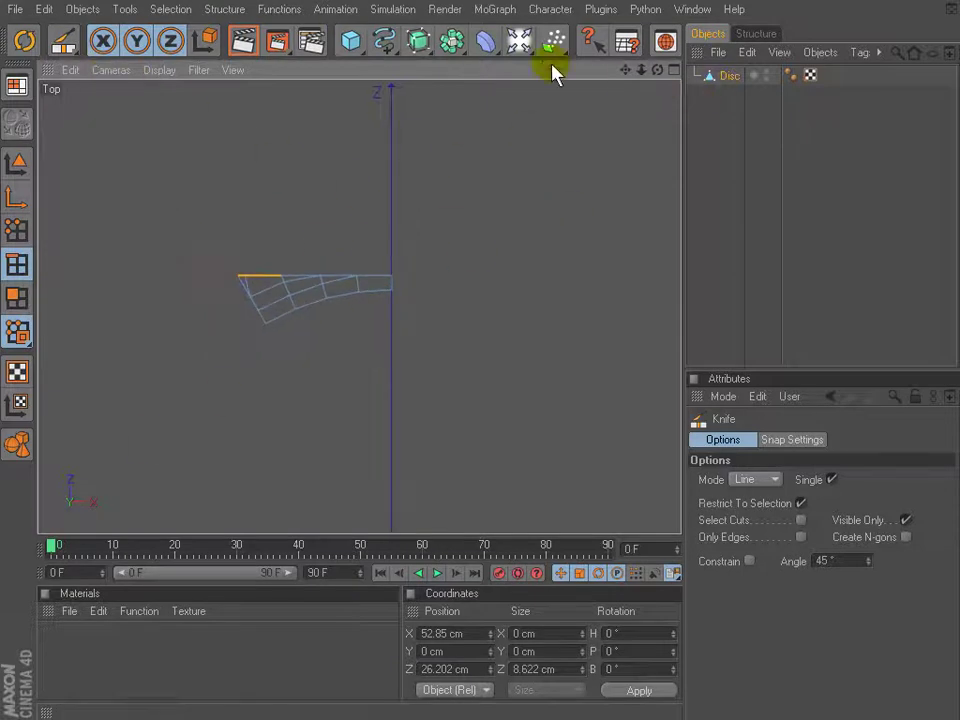
# Add a sphere primitive, set its type to Hemisphere and its segments to 48.
pyautogui.click(350, 40)
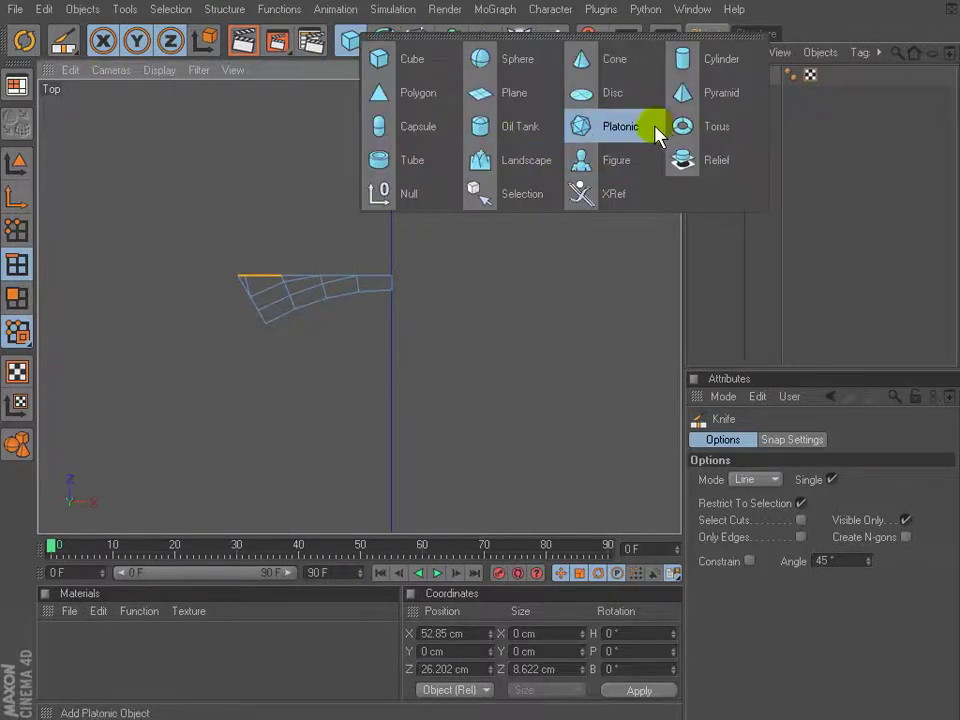
pyautogui.click(491, 62)
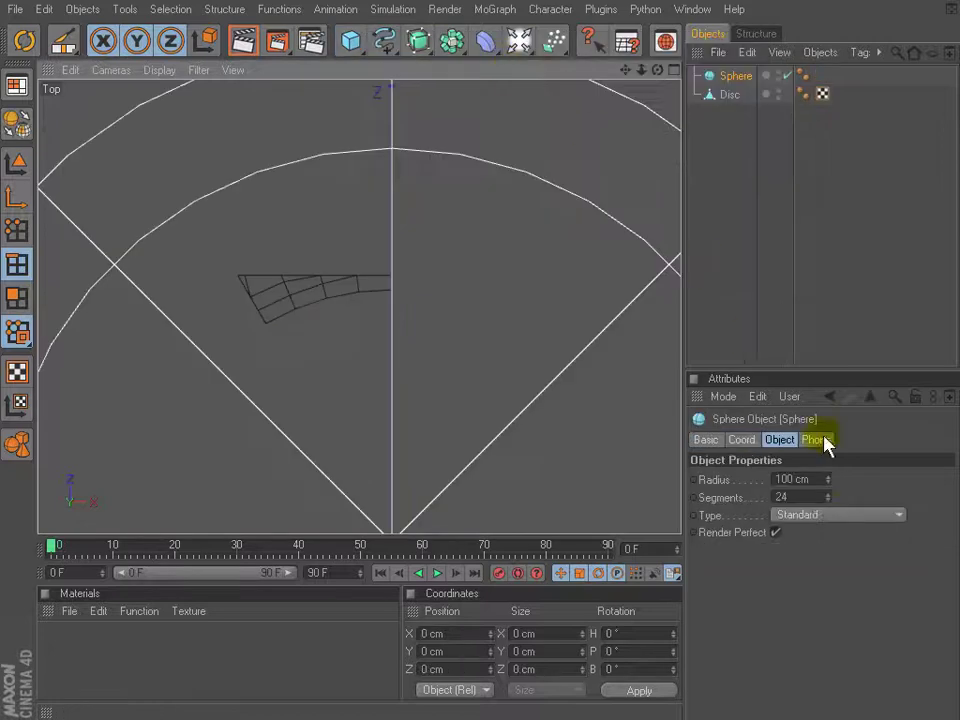
pyautogui.click(827, 516)
pyautogui.click(814, 621)
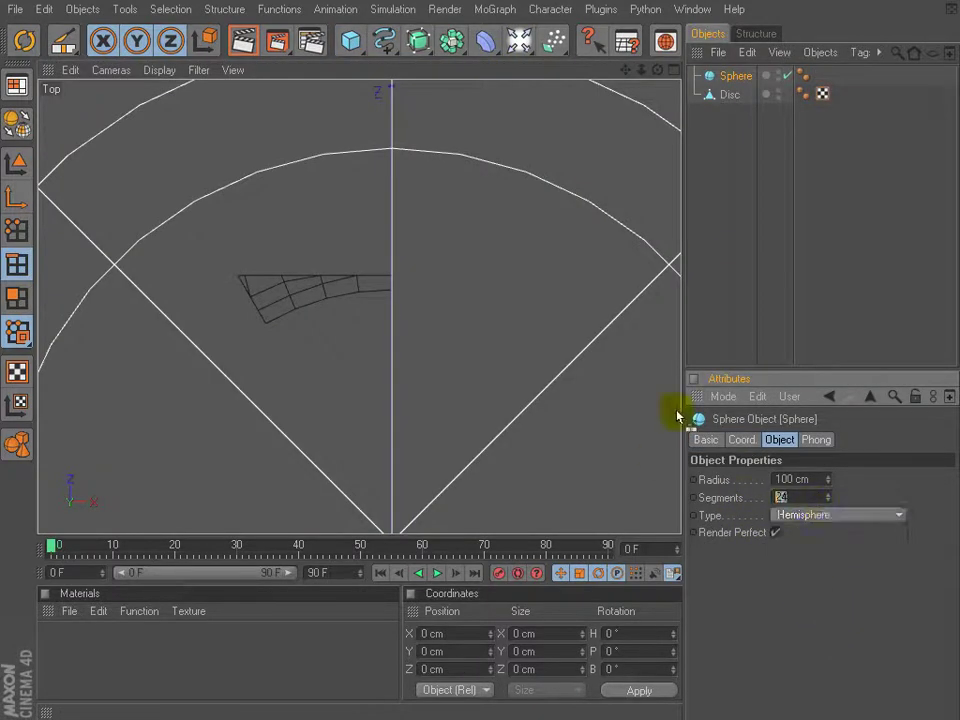
# Set the Top view's display to Wireframe and bring the hemisphere's full grid into view.
pyautogui.click(158, 76)
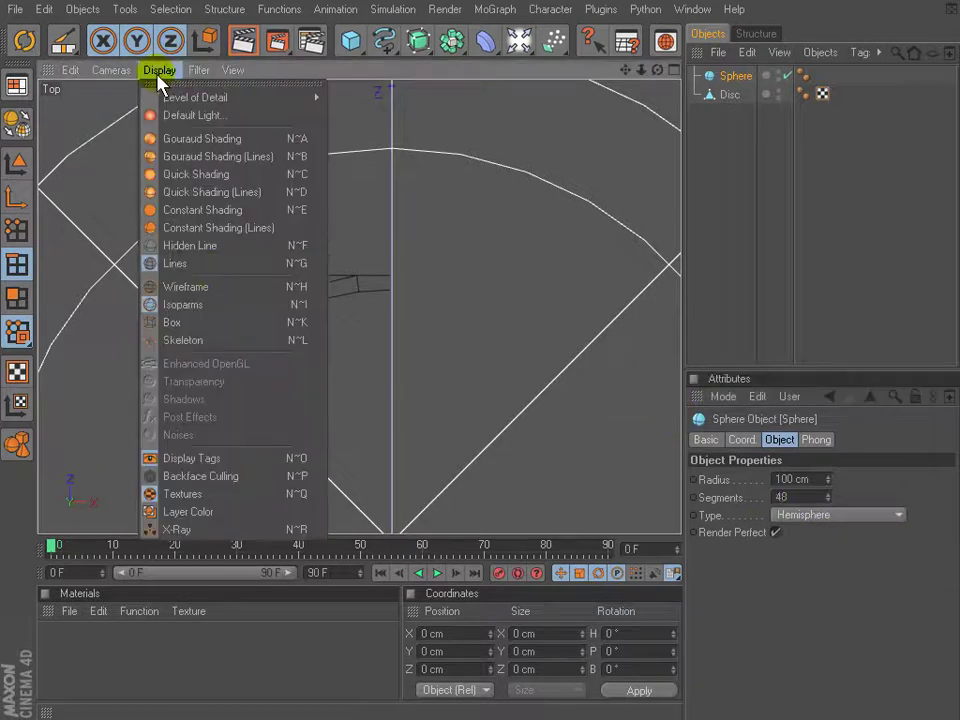
pyautogui.click(213, 285)
pyautogui.keyDown('alt'); pyautogui.moveTo(336, 266); pyautogui.dragTo(240, 391, button='right'); pyautogui.keyUp('alt')
pyautogui.scroll(-3, 240, 391)
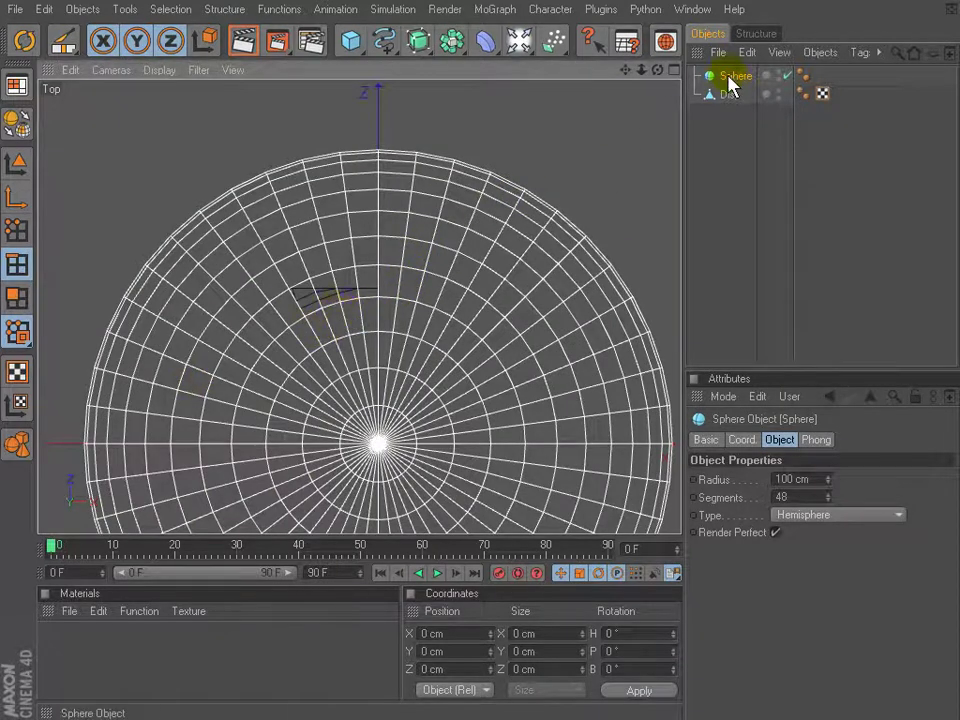
# Make the hemisphere editable and set its heading rotation to 3.75° in model mode.
pyautogui.press('c')
pyautogui.press('k')
pyautogui.keyDown('alt'); pyautogui.moveTo(491, 343); pyautogui.dragTo(485, 255, button='middle'); pyautogui.keyUp('alt')
pyautogui.press('r')
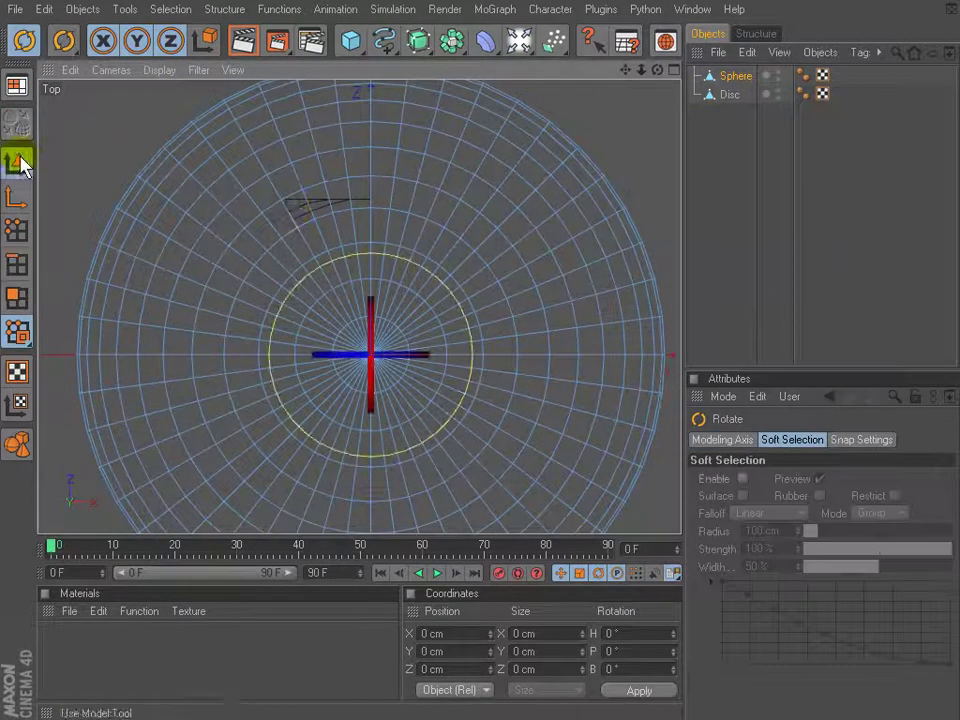
pyautogui.click(16, 163)
pyautogui.click(628, 637)
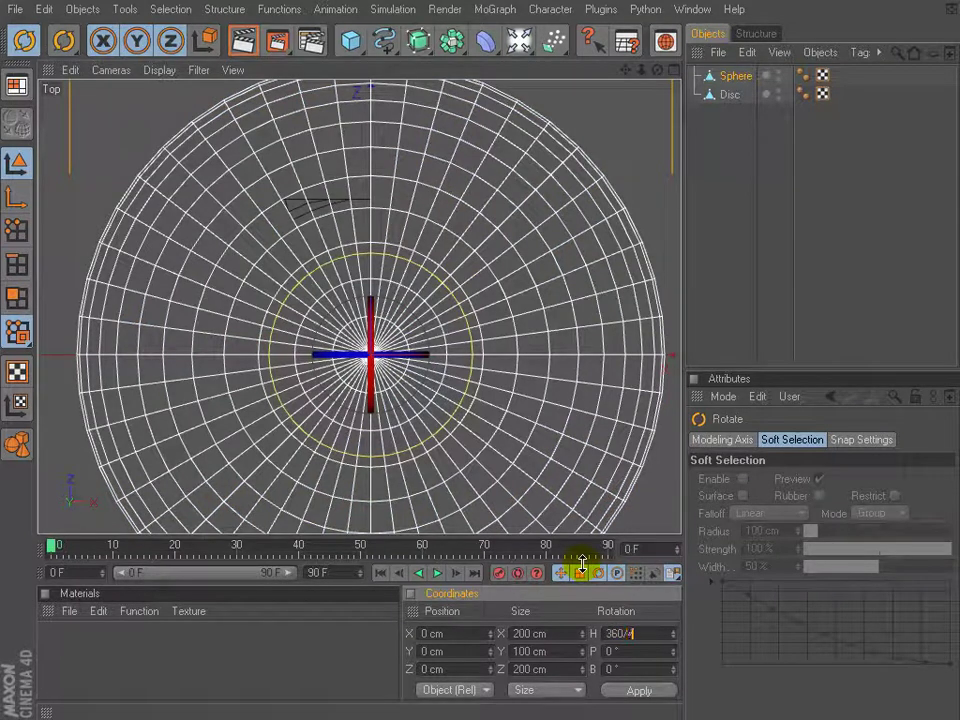
pyautogui.press('Return')
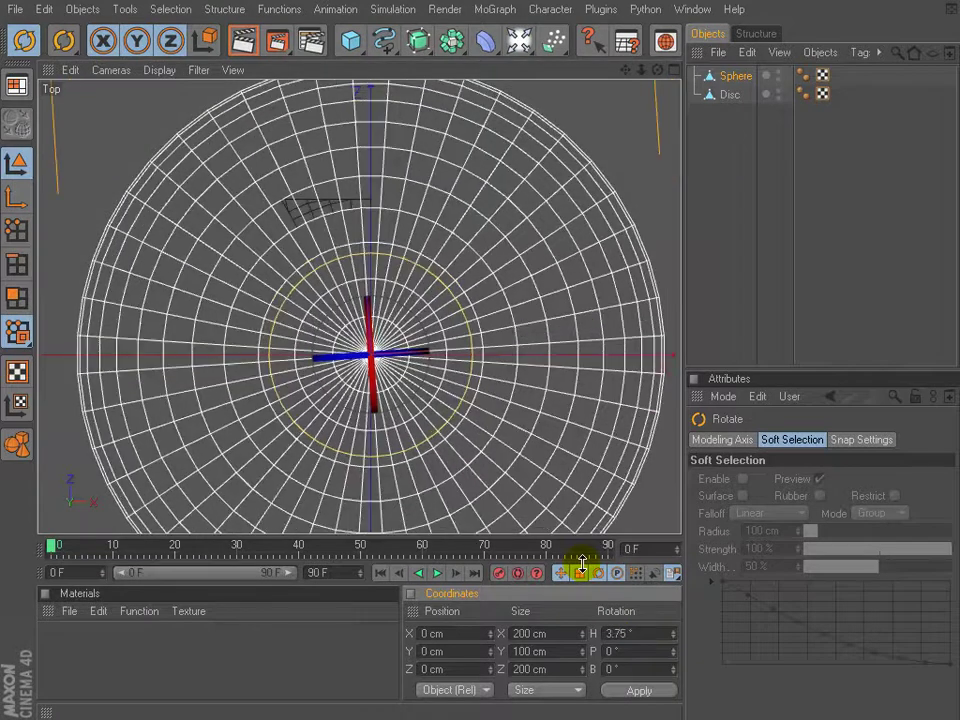
# Set the project's default object color to 80% Gray.
pyautogui.keyDown('alt'); pyautogui.moveTo(122, 306); pyautogui.dragTo(210, 281); pyautogui.keyUp('alt')
pyautogui.keyDown('alt'); pyautogui.moveTo(208, 281); pyautogui.dragTo(520, 290, button='right'); pyautogui.keyUp('alt')
pyautogui.hotkey('ctrl', 'd')
pyautogui.click(838, 645)
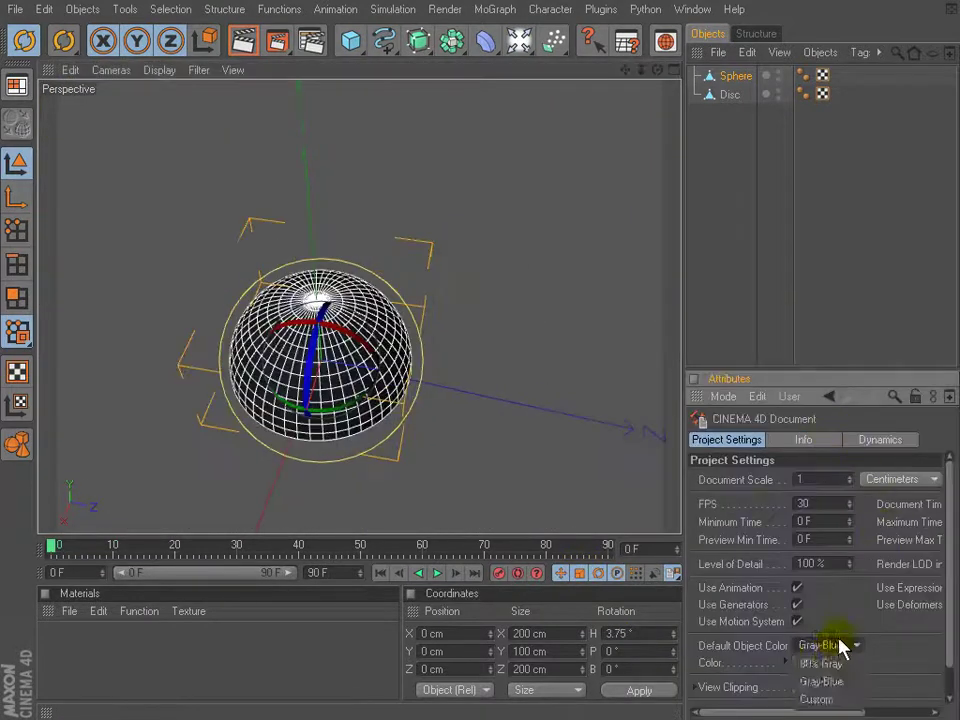
pyautogui.click(828, 663)
# Load the landscape retopology tool preset from the Content Browser into the scene and close the browser.
pyautogui.keyDown('alt'); pyautogui.moveTo(450, 310); pyautogui.dragTo(759, 216); pyautogui.keyUp('alt')
pyautogui.keyDown('alt'); pyautogui.moveTo(450, 265); pyautogui.dragTo(622, 259, button='right'); pyautogui.keyUp('alt')
pyautogui.keyDown('alt'); pyautogui.moveTo(622, 262); pyautogui.dragTo(598, 165); pyautogui.keyUp('alt')
pyautogui.click(666, 43)
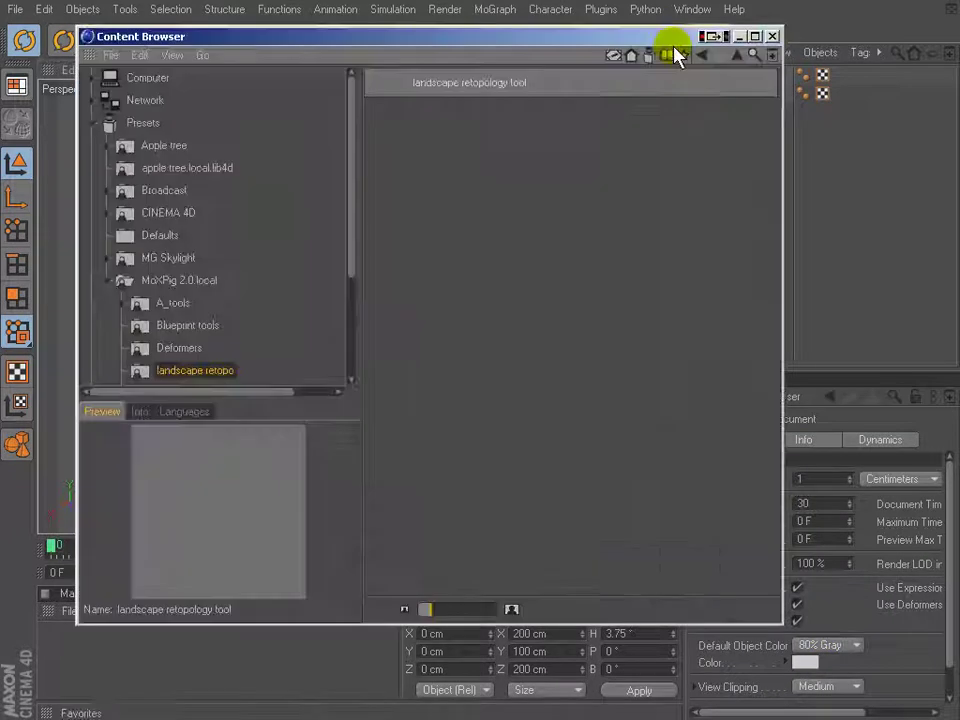
pyautogui.doubleClick(414, 86)
pyautogui.click(772, 36)
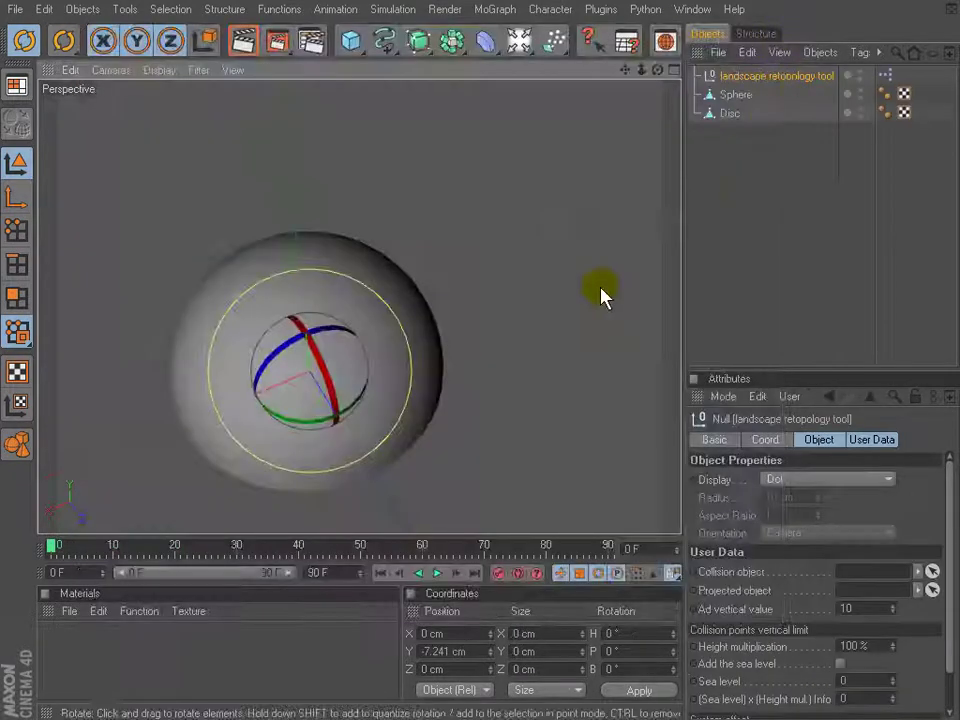
# Set the Perspective view's display to Gouraud Shading (Lines) and enlarge the Attributes area to show all user data.
pyautogui.click(163, 70)
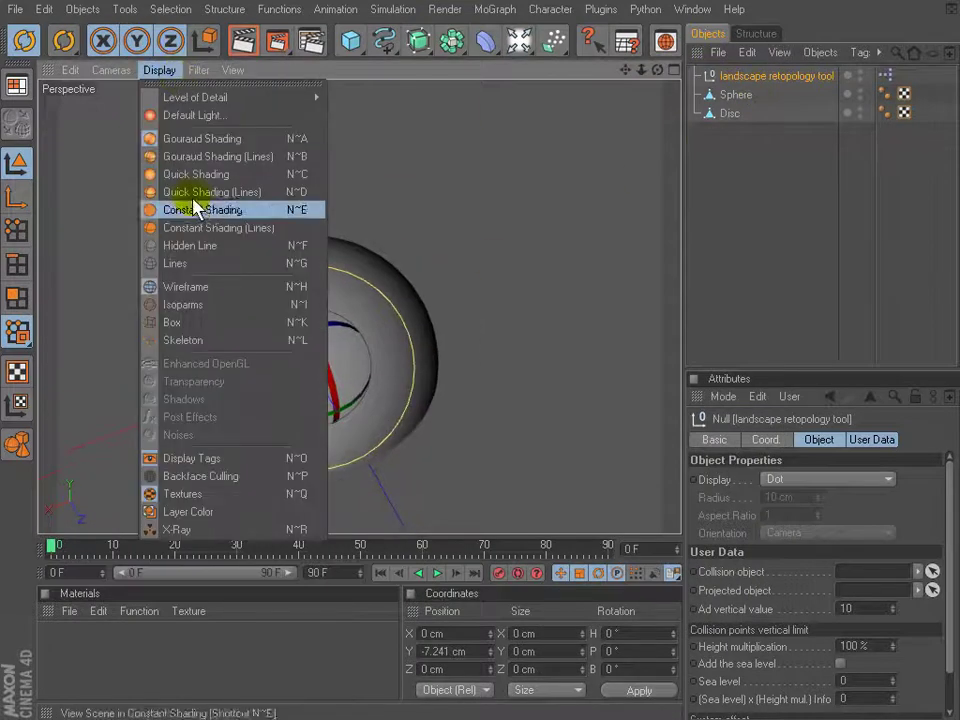
pyautogui.click(213, 157)
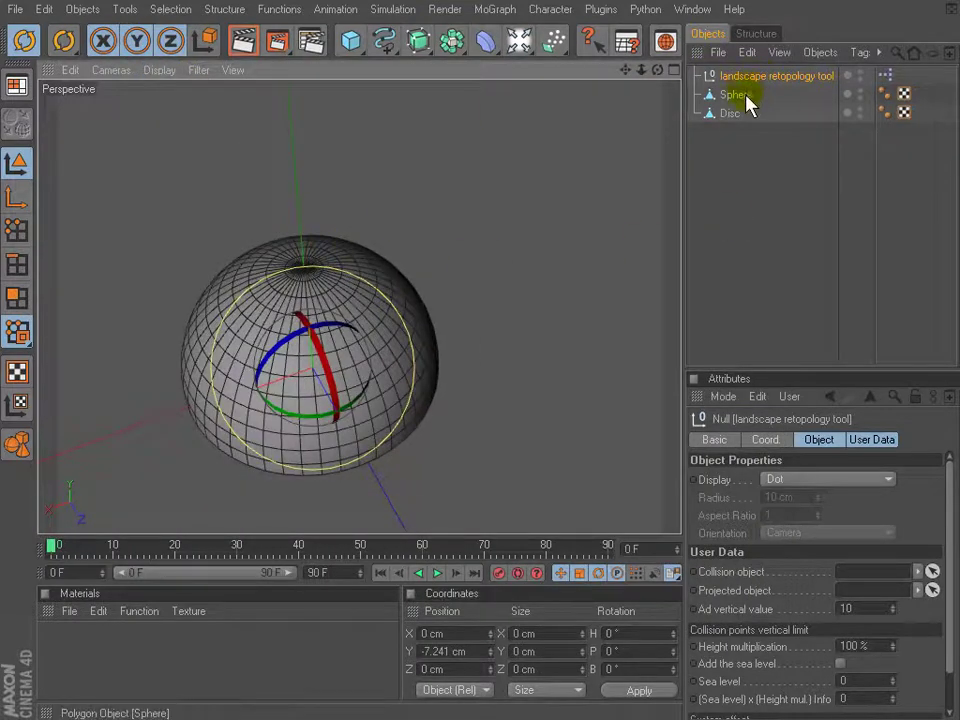
pyautogui.moveTo(808, 370); pyautogui.dragTo(745, 153)
pyautogui.moveTo(683, 174); pyautogui.dragTo(629, 190)
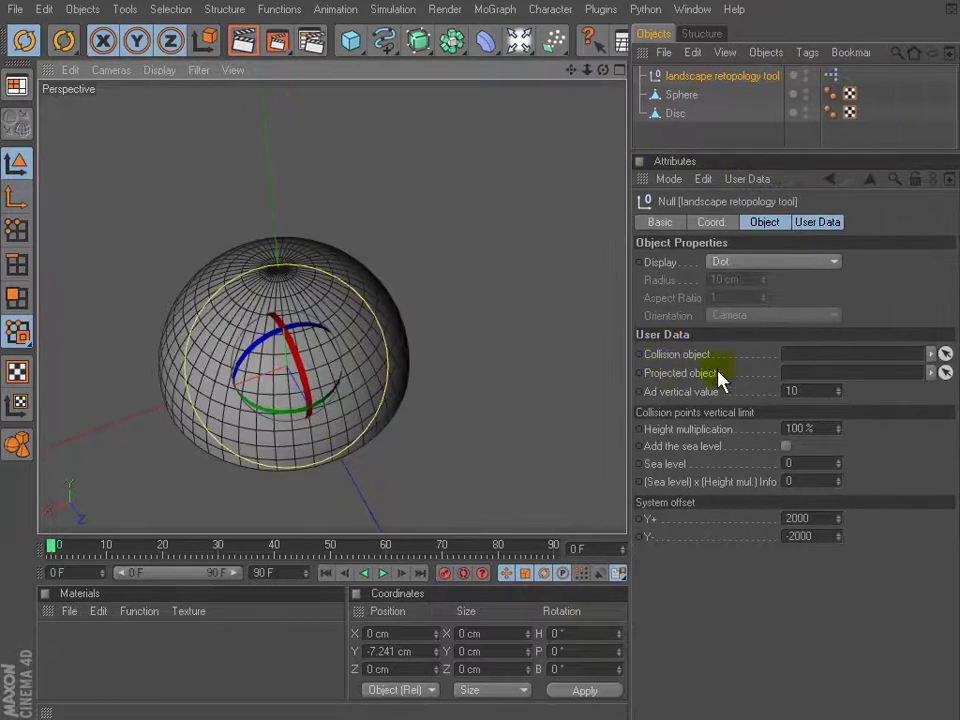
# Assign Sphere as the retopology tool's collision object and Disc as its projected object.
pyautogui.moveTo(684, 95); pyautogui.dragTo(850, 354)
pyautogui.moveTo(675, 113); pyautogui.dragTo(677, 121)
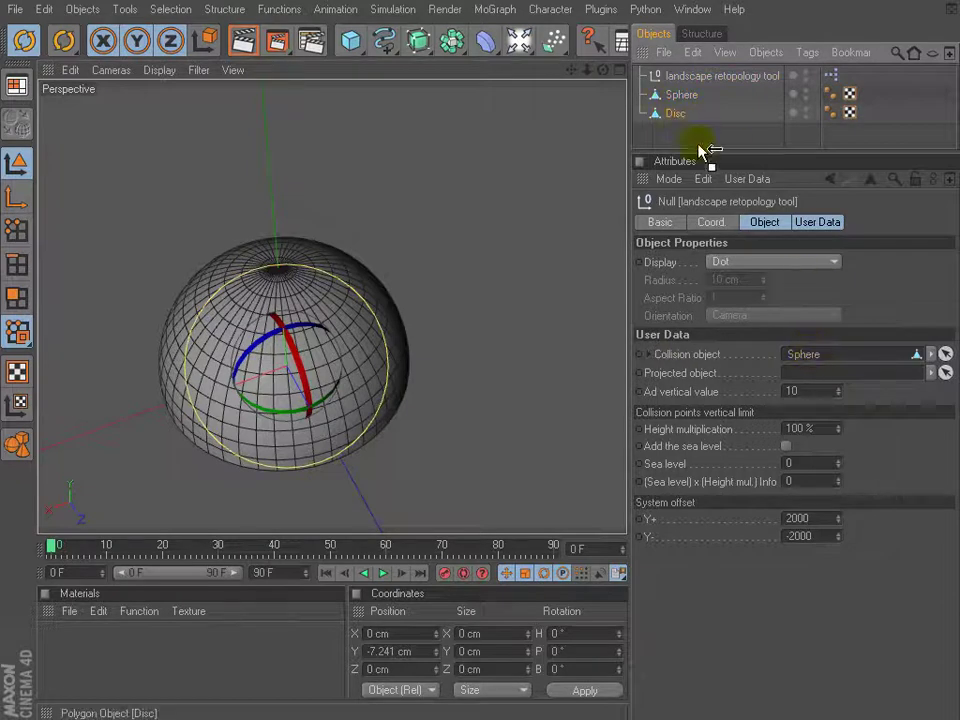
pyautogui.keyDown('alt'); pyautogui.moveTo(455, 165); pyautogui.dragTo(391, 190); pyautogui.keyUp('alt')
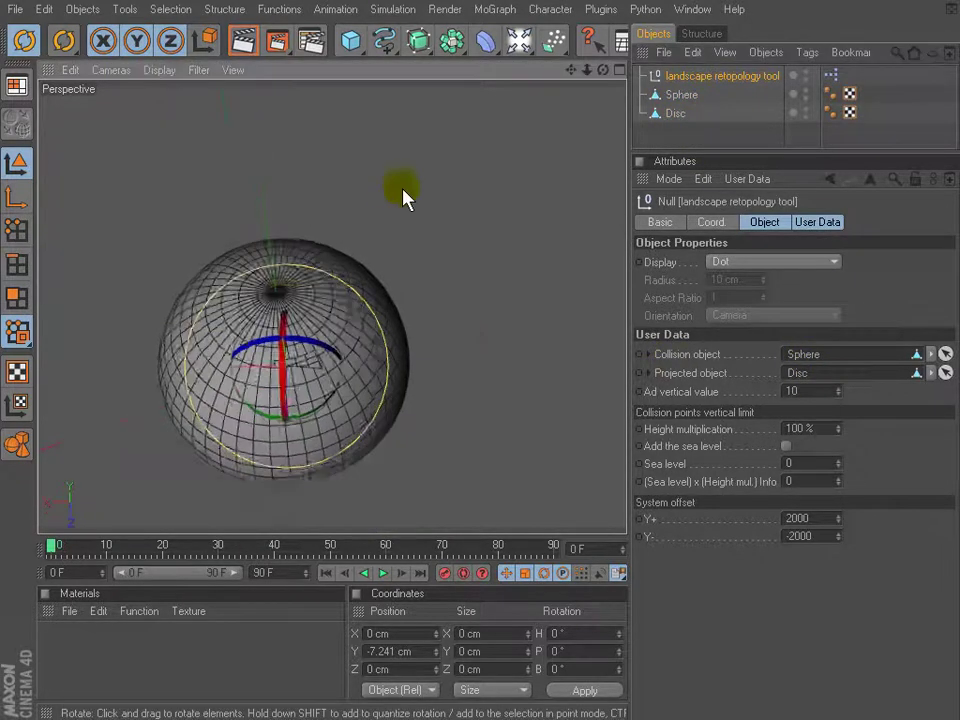
pyautogui.keyDown('alt'); pyautogui.moveTo(391, 190); pyautogui.dragTo(572, 201, button='right'); pyautogui.keyUp('alt')
pyautogui.keyDown('alt'); pyautogui.moveTo(572, 201); pyautogui.dragTo(622, 165); pyautogui.keyUp('alt')
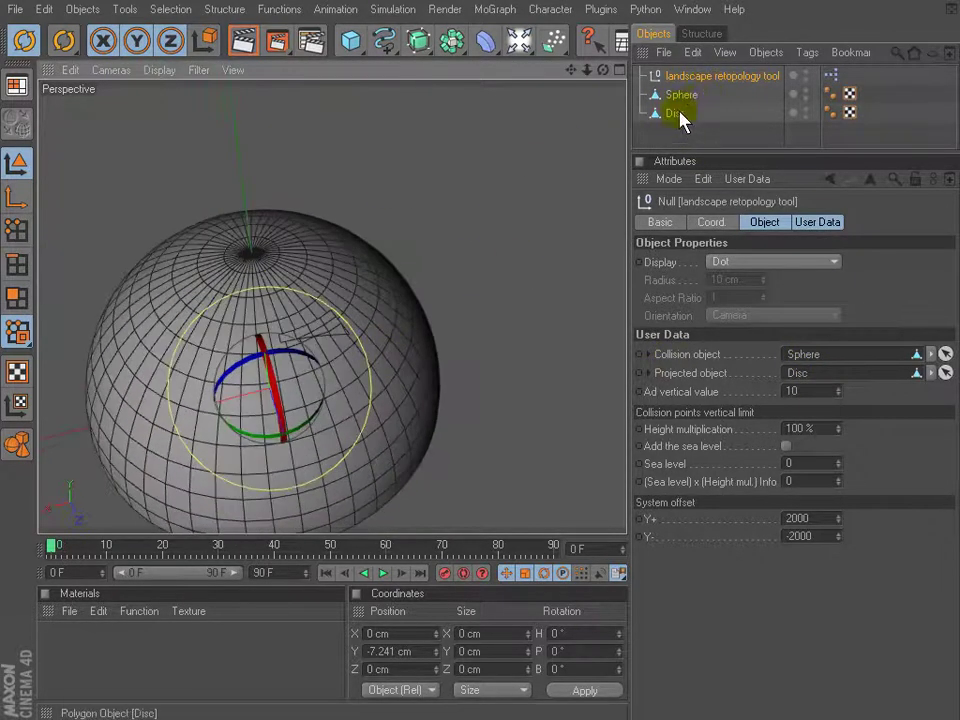
# Scale the hemisphere down slightly and uniformly.
pyautogui.click(684, 98)
pyautogui.keyDown('alt'); pyautogui.moveTo(455, 285); pyautogui.dragTo(491, 251); pyautogui.keyUp('alt')
pyautogui.keyDown('alt'); pyautogui.moveTo(275, 268); pyautogui.dragTo(330, 103, button='right'); pyautogui.keyUp('alt')
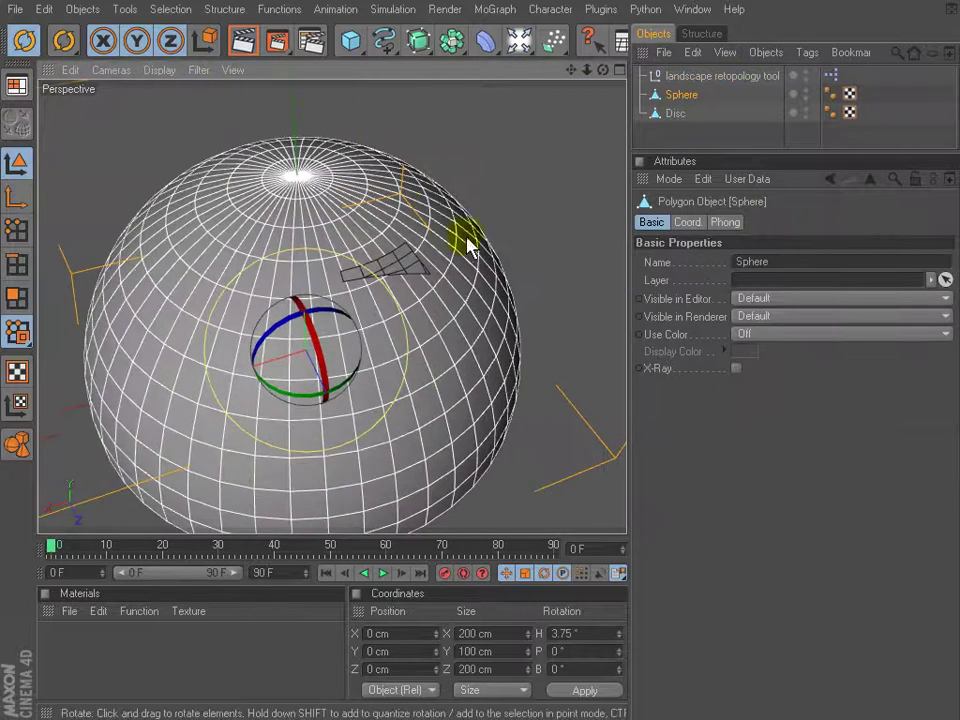
pyautogui.press('t')
pyautogui.moveTo(532, 192); pyautogui.dragTo(390, 295)
pyautogui.moveTo(548, 250); pyautogui.dragTo(600, 190)
# Set the landscape retopology tool's Ad vertical value to 0.
pyautogui.click(690, 77)
pyautogui.click(765, 222)
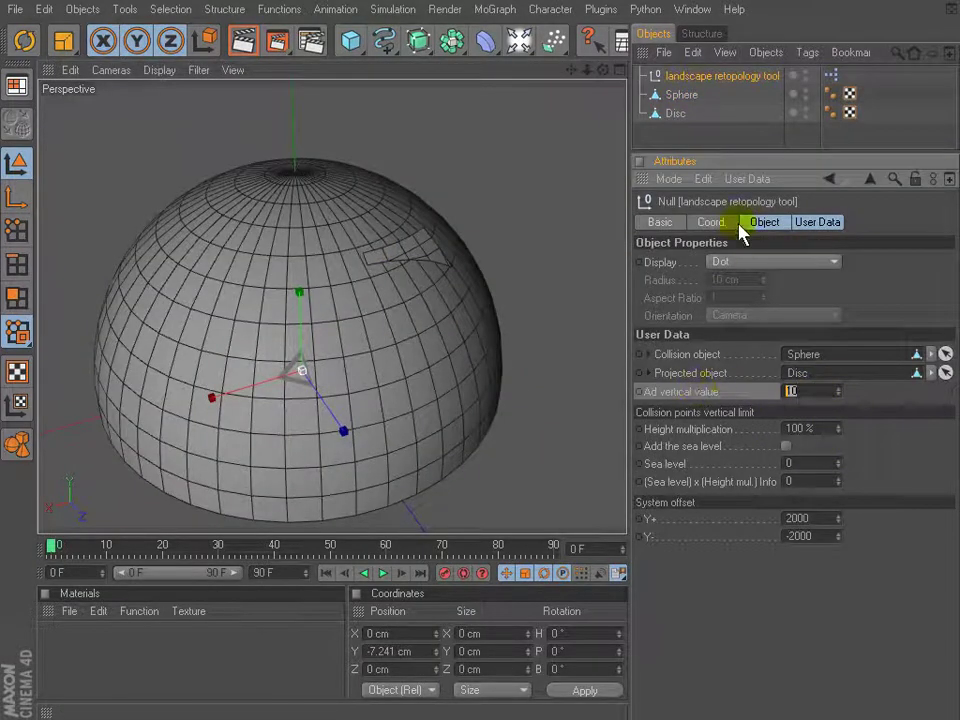
pyautogui.press('Return')
pyautogui.keyDown('alt'); pyautogui.moveTo(480, 204); pyautogui.dragTo(640, 190); pyautogui.keyUp('alt')
pyautogui.click(700, 94)
pyautogui.click(705, 78)
pyautogui.doubleClick(806, 392)
pyautogui.write('0')
pyautogui.press('Return')
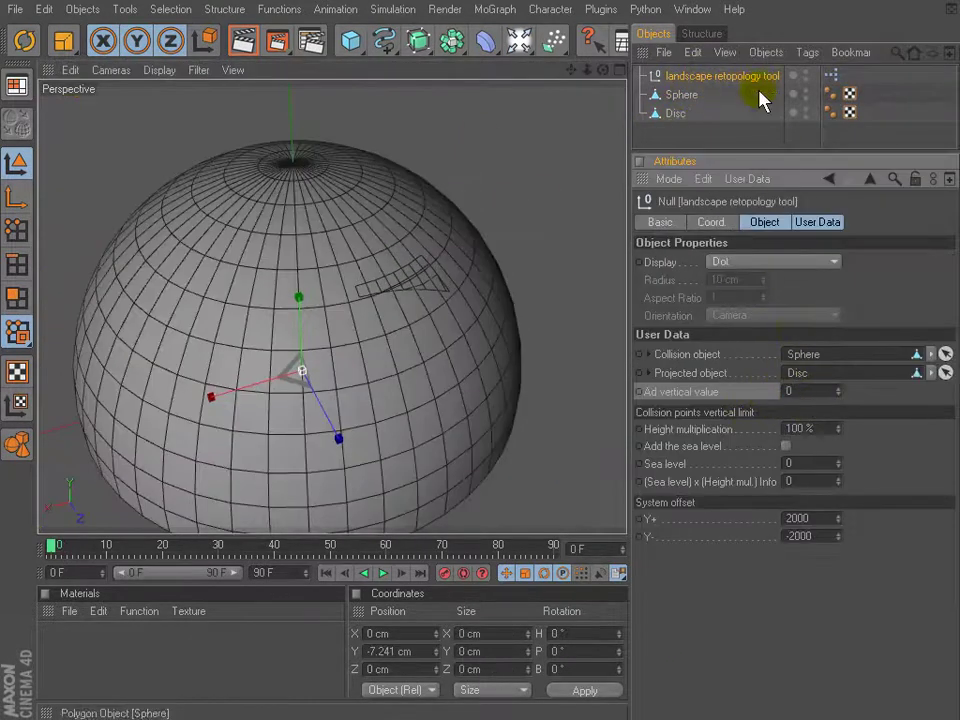
# Loop-select three neighbouring horizontal edge rings of the hemisphere where the projected strip lies.
pyautogui.click(694, 96)
pyautogui.moveTo(482, 208); pyautogui.dragTo(565, 175)
pyautogui.click(676, 113)
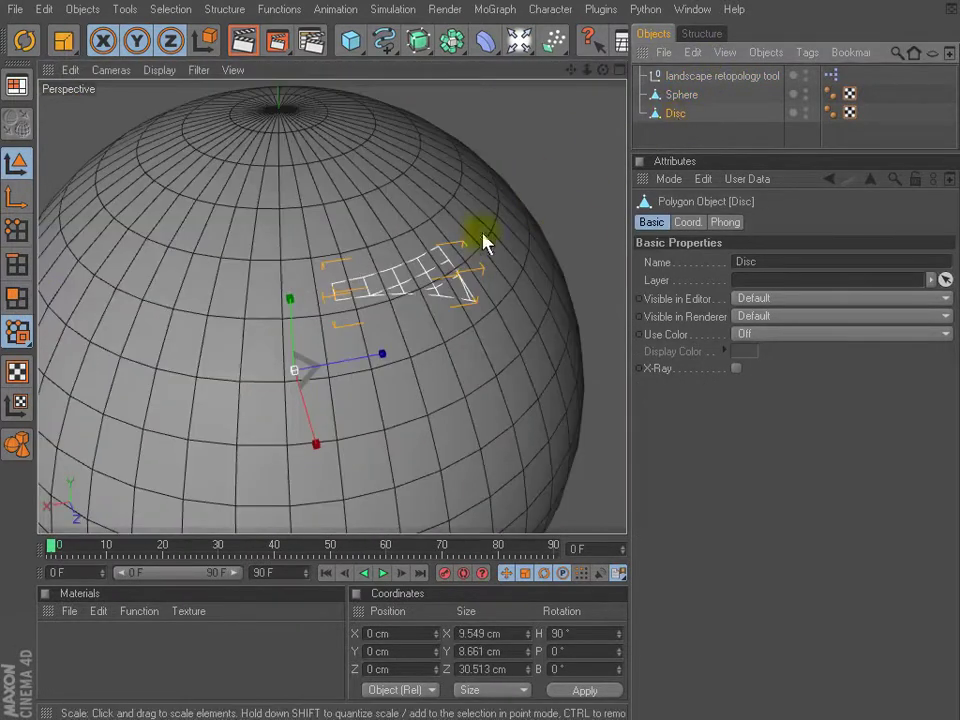
pyautogui.click(17, 264)
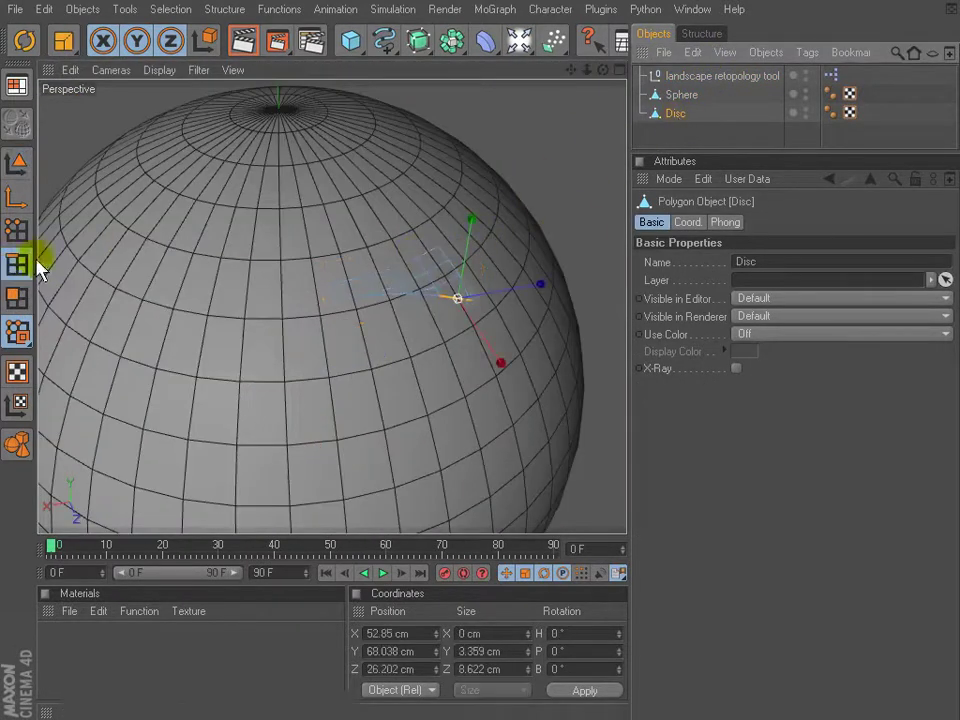
pyautogui.click(681, 95)
pyautogui.press('v')
pyautogui.click(666, 285)
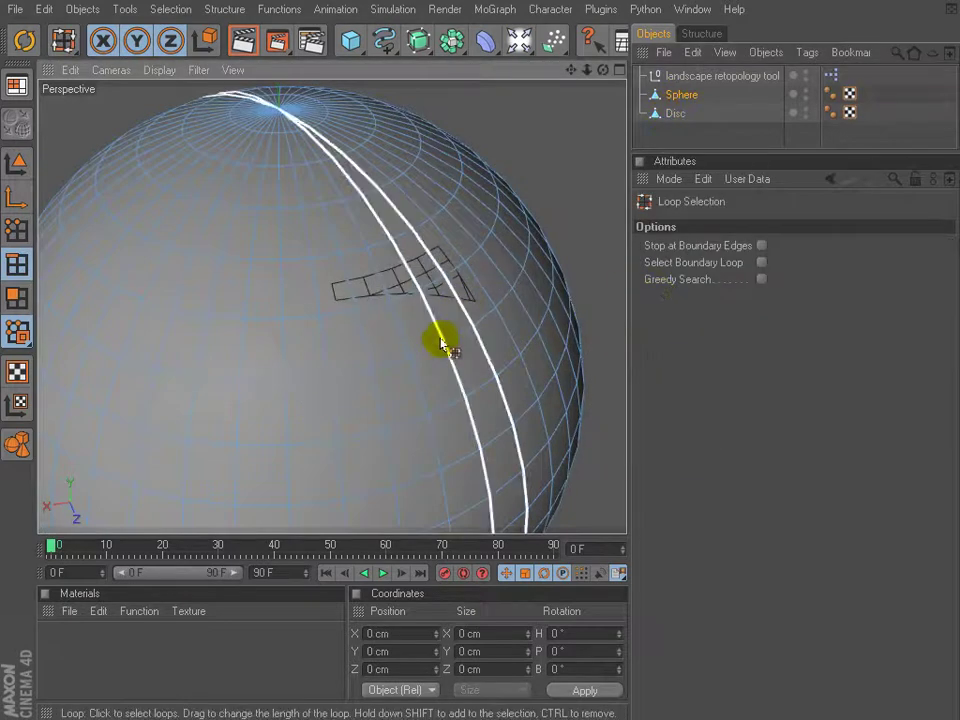
pyautogui.click(454, 333)
pyautogui.keyDown('shift'); pyautogui.click(430, 284); pyautogui.keyUp('shift')
pyautogui.keyDown('shift'); pyautogui.click(414, 232); pyautogui.keyUp('shift')
# Bevel the three selected edge rings with an inner offset of about 2.62 cm.
pyautogui.rightClick(413, 118)
pyautogui.click(495, 458)
pyautogui.moveTo(493, 369); pyautogui.dragTo(510, 364)
pyautogui.keyDown('alt'); pyautogui.moveTo(510, 364); pyautogui.dragTo(420, 328); pyautogui.keyUp('alt')
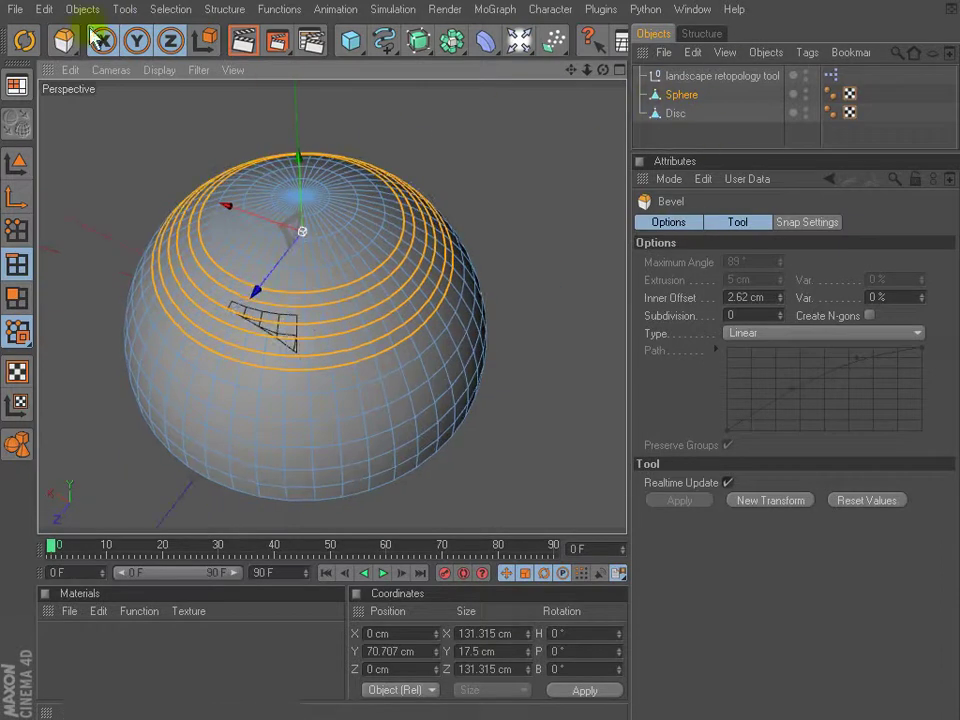
pyautogui.scroll(5, 540, 45)
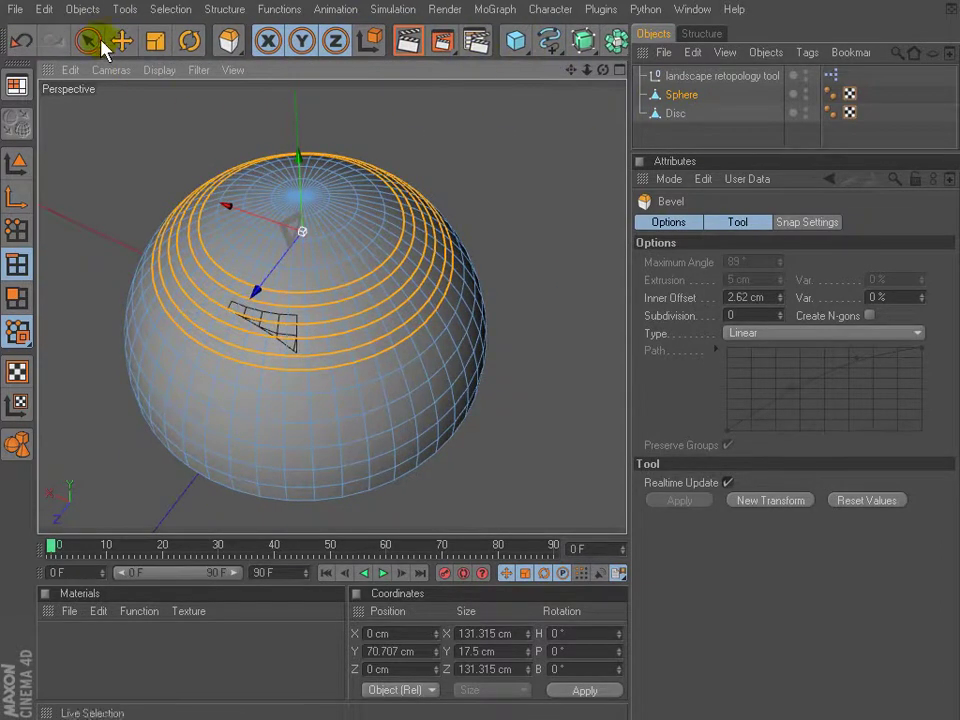
pyautogui.click(88, 40)
pyautogui.keyDown('alt'); pyautogui.moveTo(210, 184); pyautogui.dragTo(540, 240); pyautogui.keyUp('alt')
# Delete the landscape retopology tool and the sphere, keeping only the projected disc strip.
pyautogui.click(700, 76)
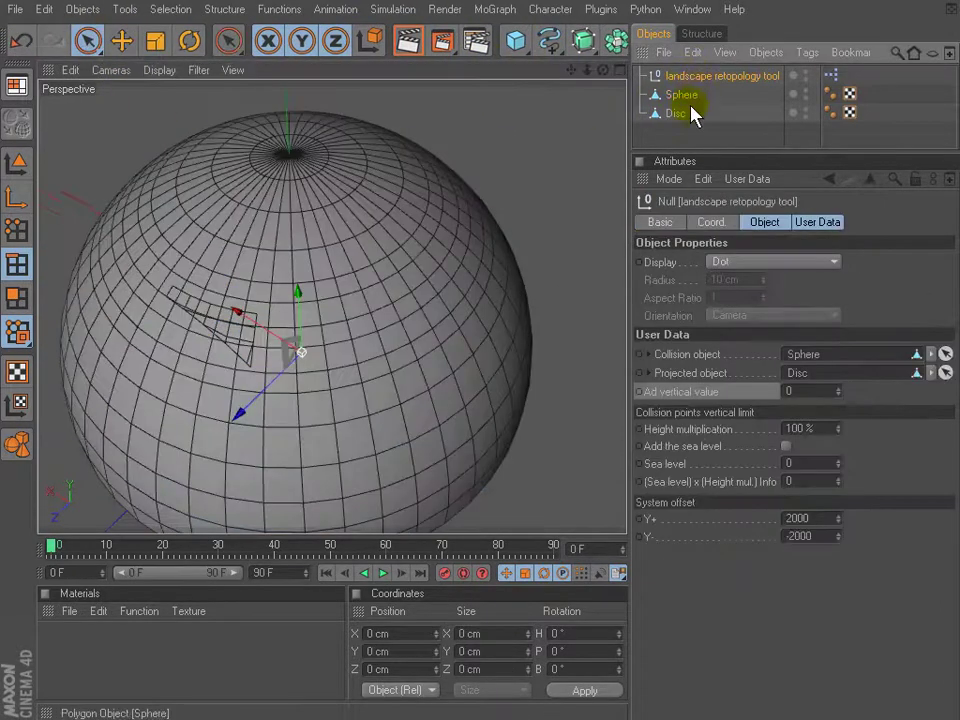
pyautogui.press('Delete')
pyautogui.click(688, 80)
pyautogui.press('Delete')
# Add a Symmetry object and make the Disc its child to mirror the strip.
pyautogui.click(679, 84)
pyautogui.moveTo(616, 40); pyautogui.dragTo(932, 96)
pyautogui.moveTo(682, 77); pyautogui.dragTo(684, 77)
pyautogui.keyDown('alt'); pyautogui.moveTo(525, 187); pyautogui.dragTo(369, 279); pyautogui.keyUp('alt')
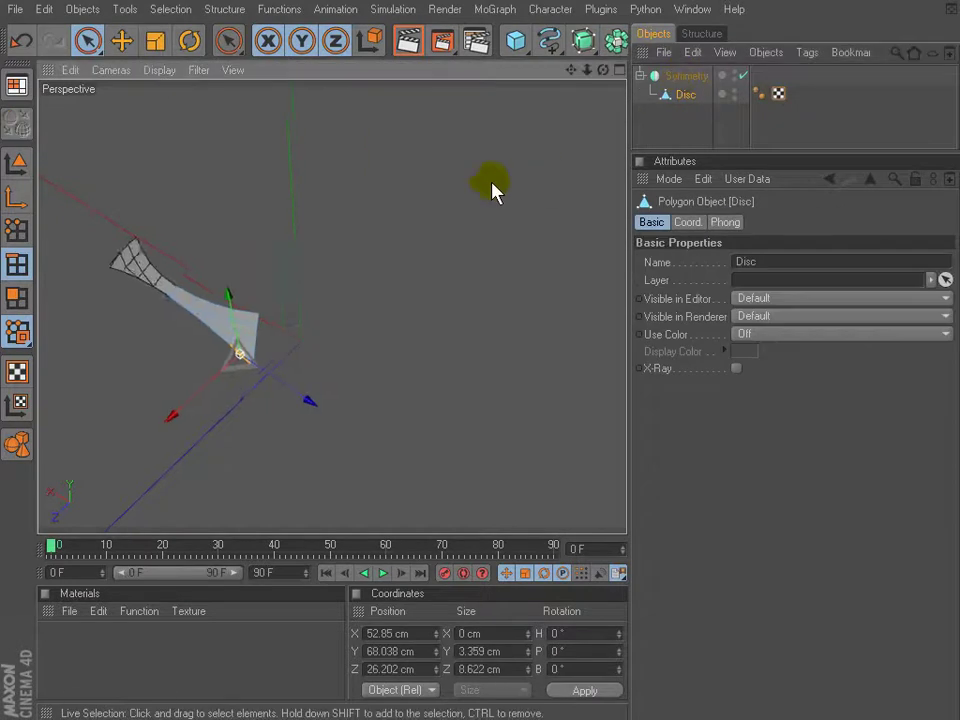
# Add an Array with 5 copies and a radius of 0 cm, and make the Symmetry object its child.
pyautogui.click(609, 47)
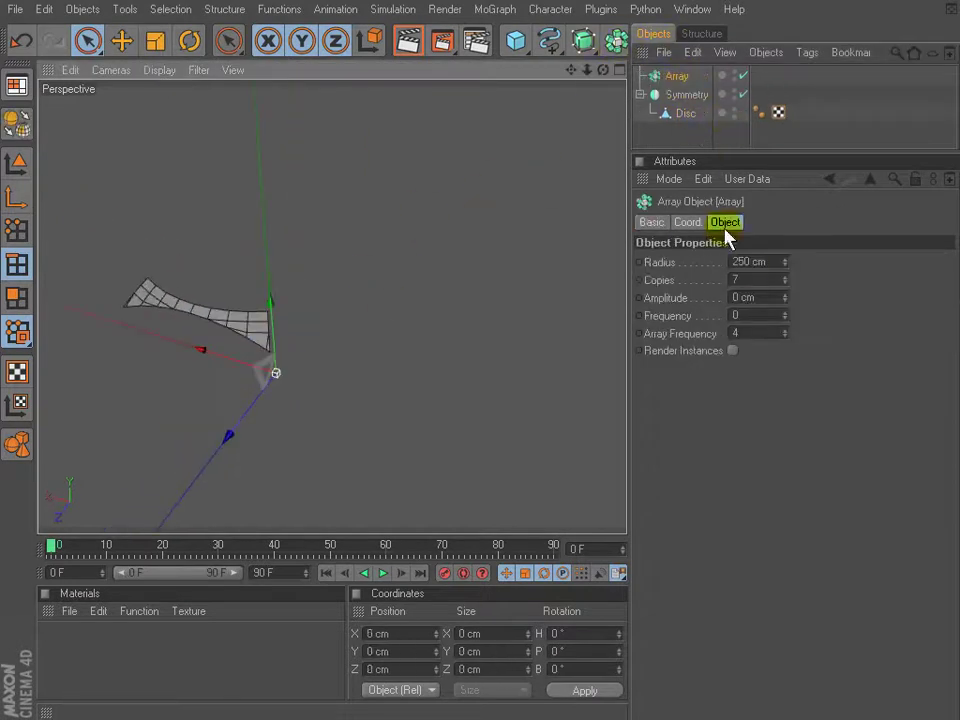
pyautogui.click(737, 280)
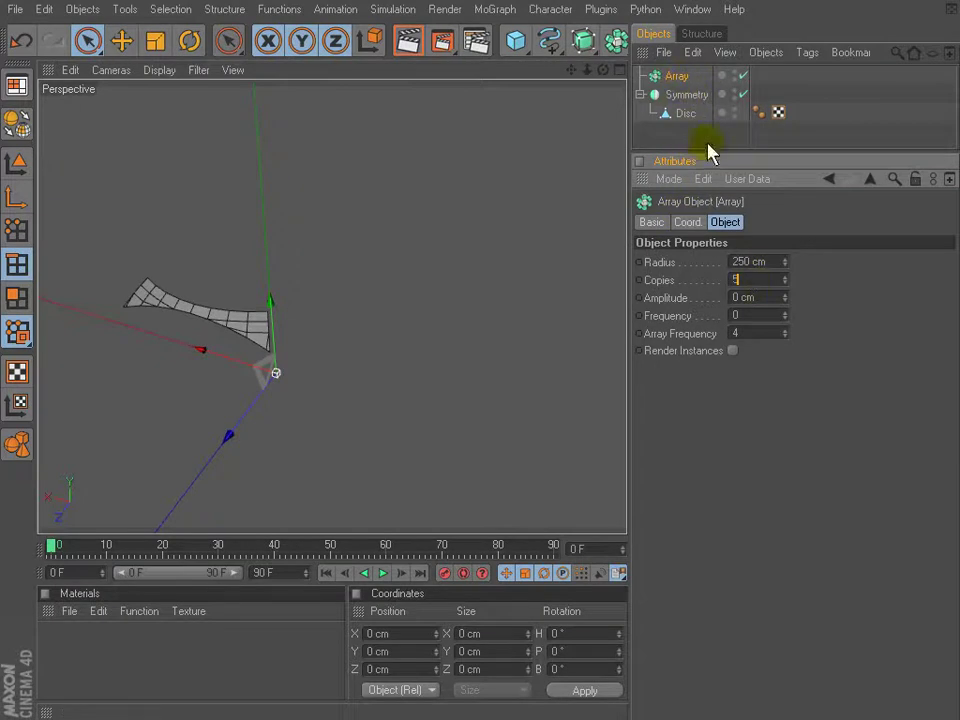
pyautogui.moveTo(692, 96); pyautogui.dragTo(684, 79)
pyautogui.doubleClick(755, 262)
pyautogui.write('0')
pyautogui.press('Return')
pyautogui.keyDown('alt'); pyautogui.moveTo(432, 270); pyautogui.dragTo(594, 176, button='middle'); pyautogui.keyUp('alt')
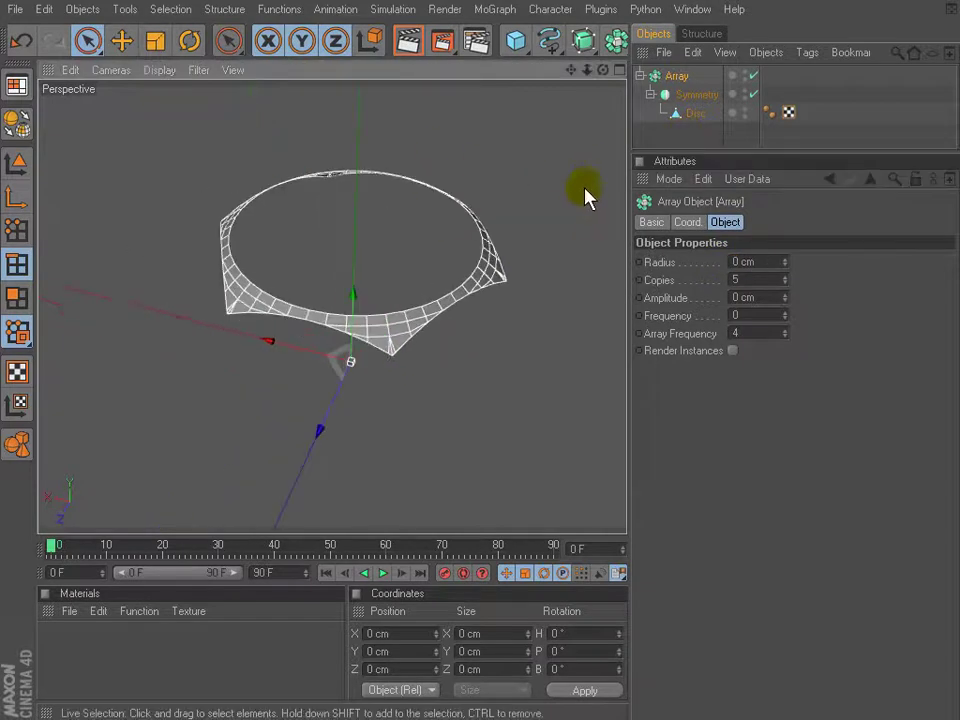
# Add a Connect object with the Array as its child and set its Phong Mode to Average.
pyautogui.click(615, 40)
pyautogui.click(917, 124)
pyautogui.moveTo(680, 98); pyautogui.dragTo(688, 78)
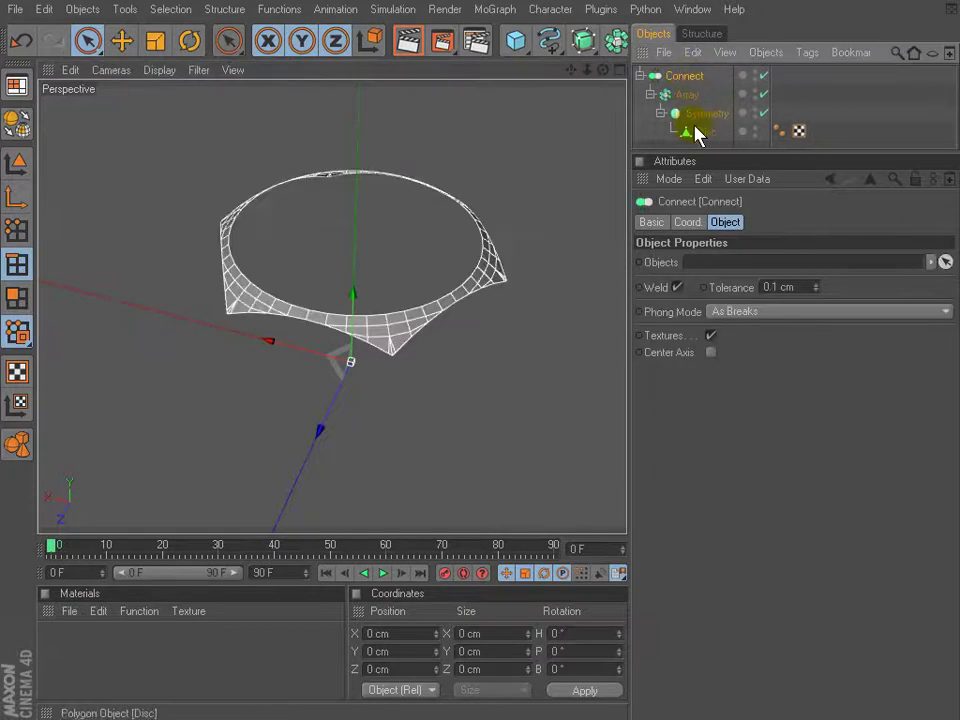
pyautogui.click(735, 312)
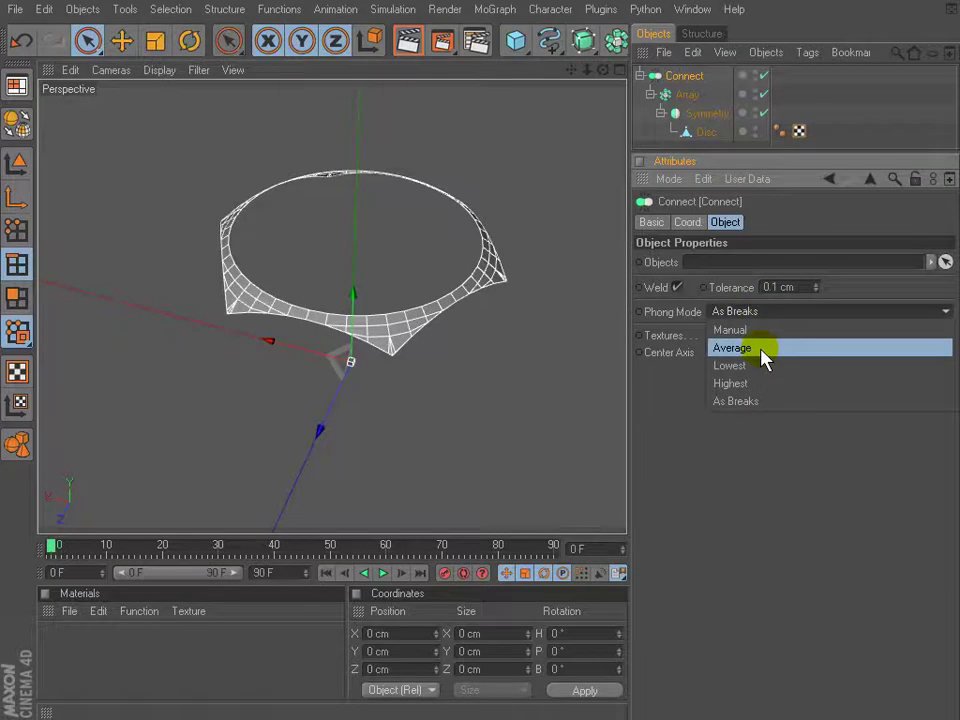
pyautogui.click(761, 349)
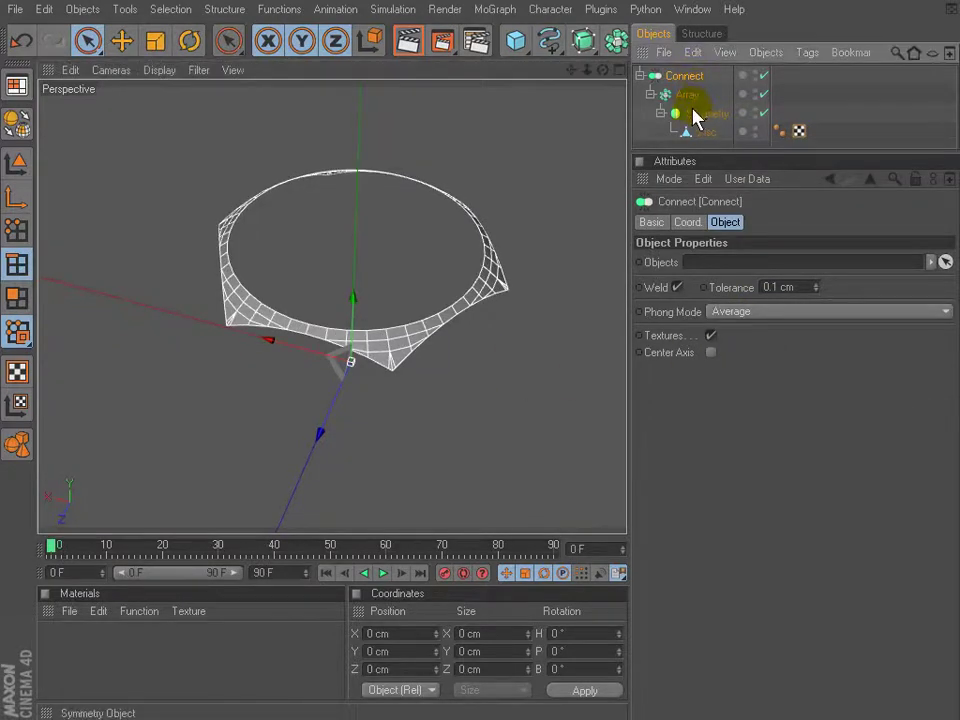
# Make the Connect hierarchy editable and move all its points down along Y to just above the origin.
pyautogui.press('c')
pyautogui.keyDown('alt'); pyautogui.moveTo(600, 176); pyautogui.dragTo(645, 145); pyautogui.keyUp('alt')
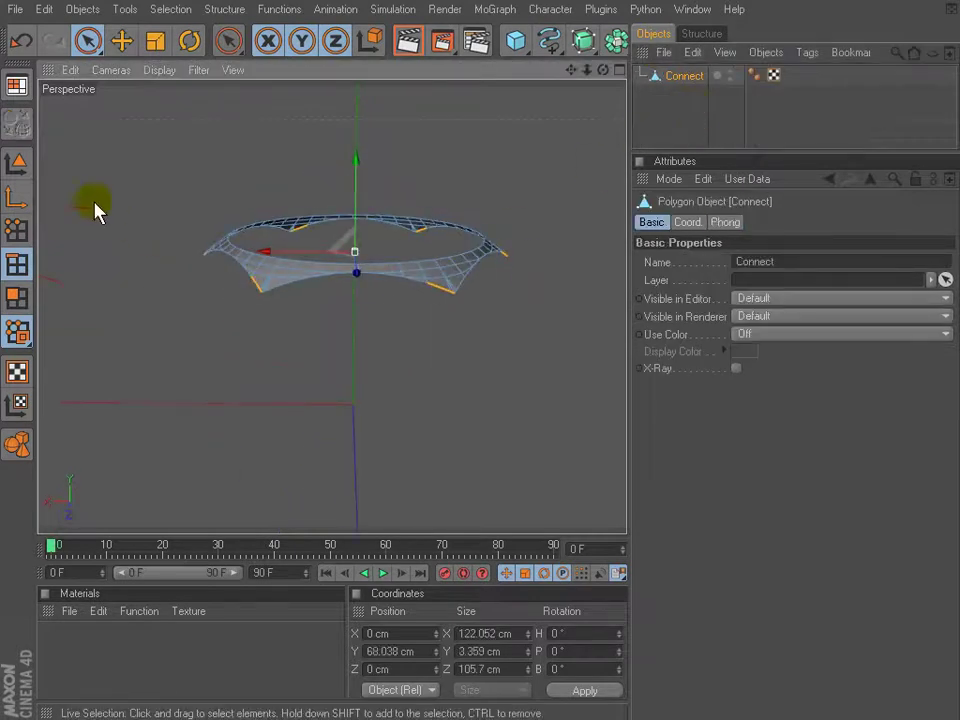
pyautogui.click(18, 230)
pyautogui.hotkey('ctrl', 'a')
pyautogui.press('F4')
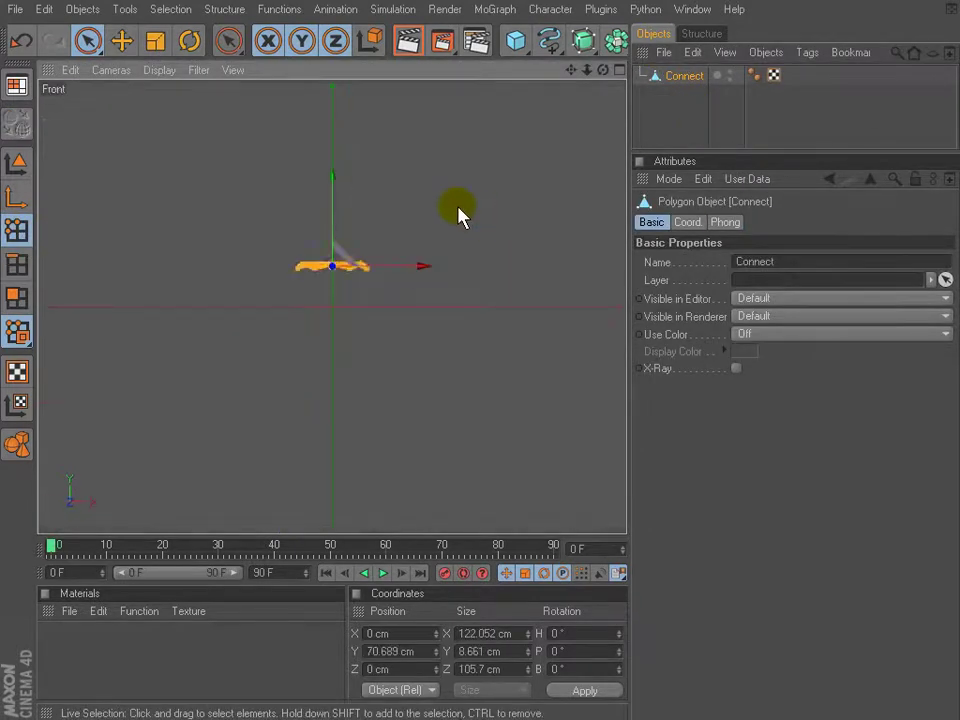
pyautogui.moveTo(336, 172); pyautogui.dragTo(347, 305)
pyautogui.keyDown('alt'); pyautogui.moveTo(417, 382); pyautogui.dragTo(423, 299, button='middle'); pyautogui.keyUp('alt')
pyautogui.press('F1')
pyautogui.keyDown('alt'); pyautogui.moveTo(508, 360); pyautogui.dragTo(470, 380); pyautogui.keyUp('alt')
# Select the ring's outer six-cornered boundary edges using Loop Selection with Select Boundary Loop enabled.
pyautogui.click(17, 265)
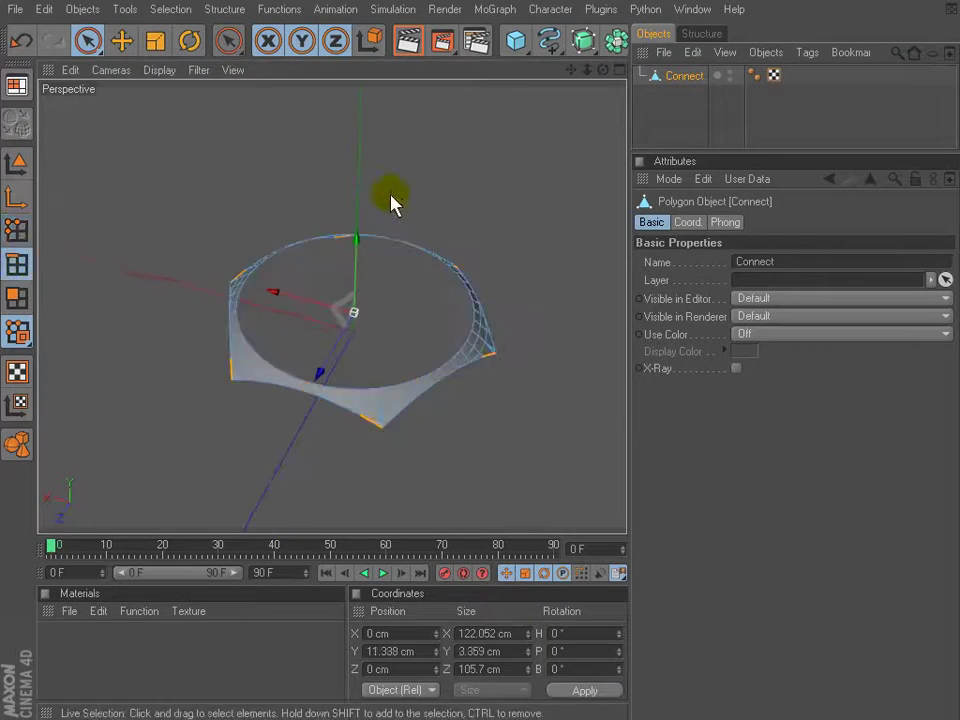
pyautogui.press('v')
pyautogui.moveTo(477, 197)
pyautogui.click(624, 188)
pyautogui.click(761, 262)
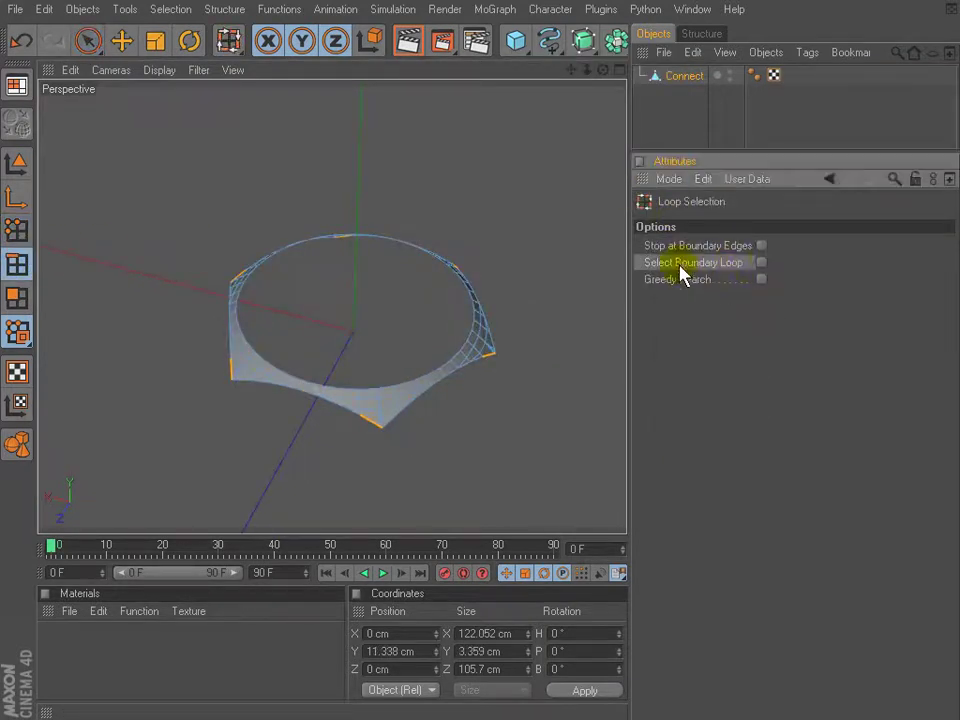
pyautogui.click(426, 390)
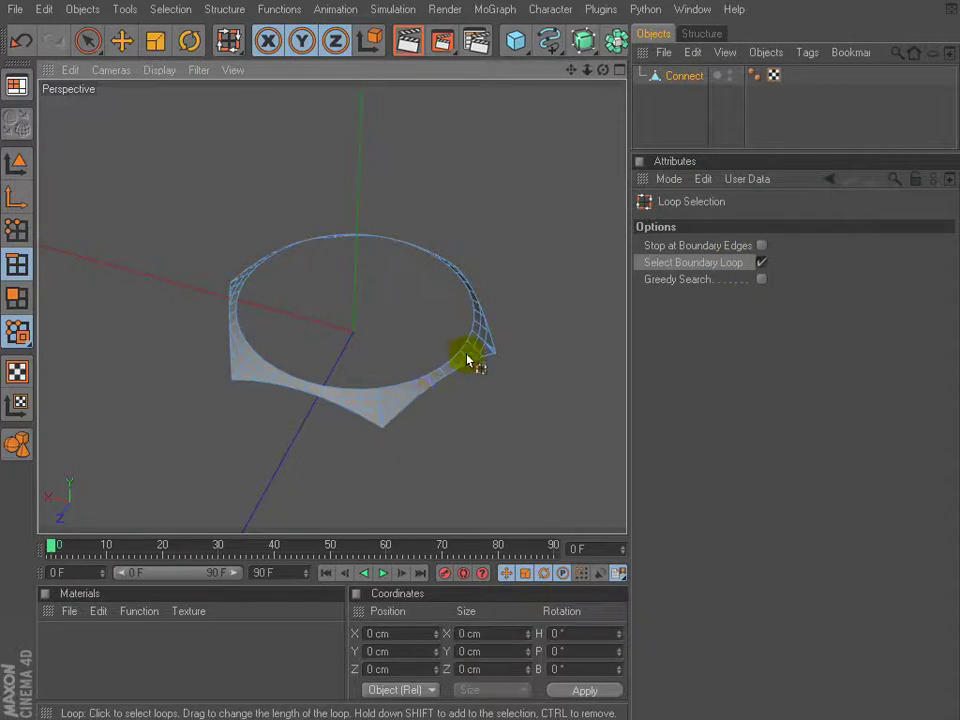
pyautogui.click(407, 403)
pyautogui.keyDown('alt'); pyautogui.moveTo(360, 216); pyautogui.dragTo(497, 311); pyautogui.keyUp('alt')
# Extrude the ring's outer boundary edges with a 0 cm offset and move the new edges slightly down along Y.
pyautogui.press('d')
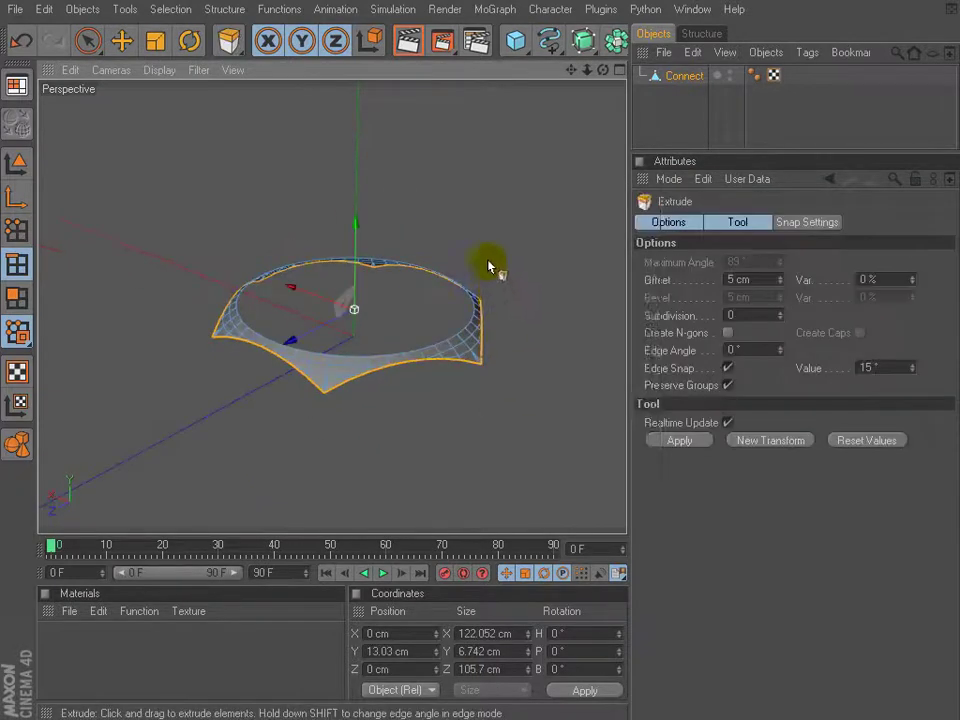
pyautogui.rightClick(481, 174)
pyautogui.click(542, 527)
pyautogui.click(760, 278)
pyautogui.write('0')
pyautogui.click(680, 440)
pyautogui.moveTo(360, 201); pyautogui.dragTo(360, 229)
# Extrude the lower boundary edges again and flatten them with a Y size and Y position of 0 cm.
pyautogui.click(768, 440)
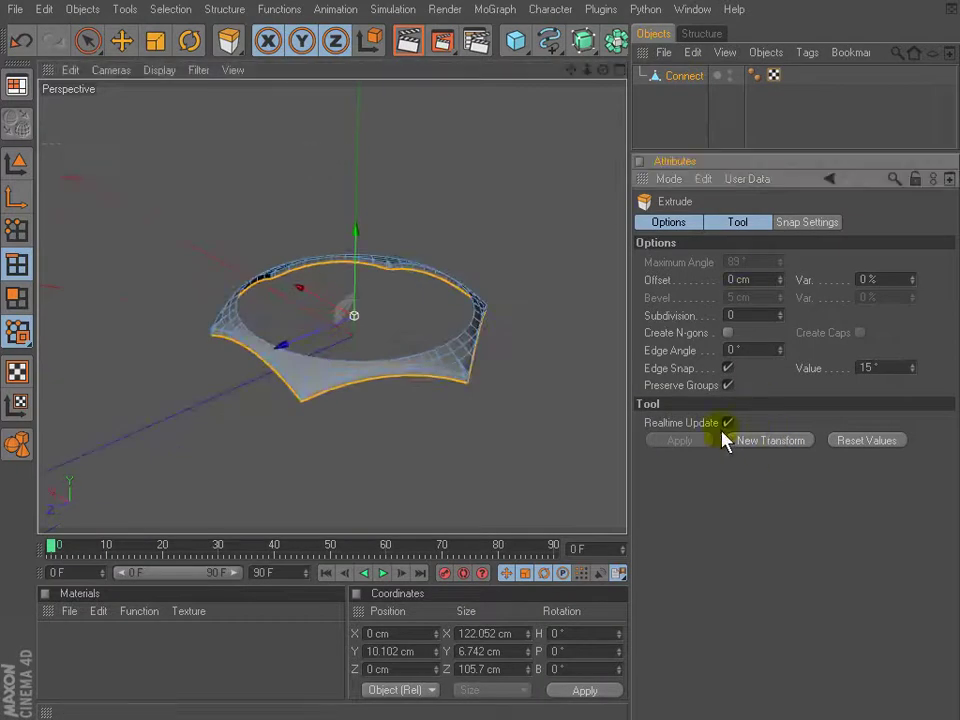
pyautogui.click(508, 652)
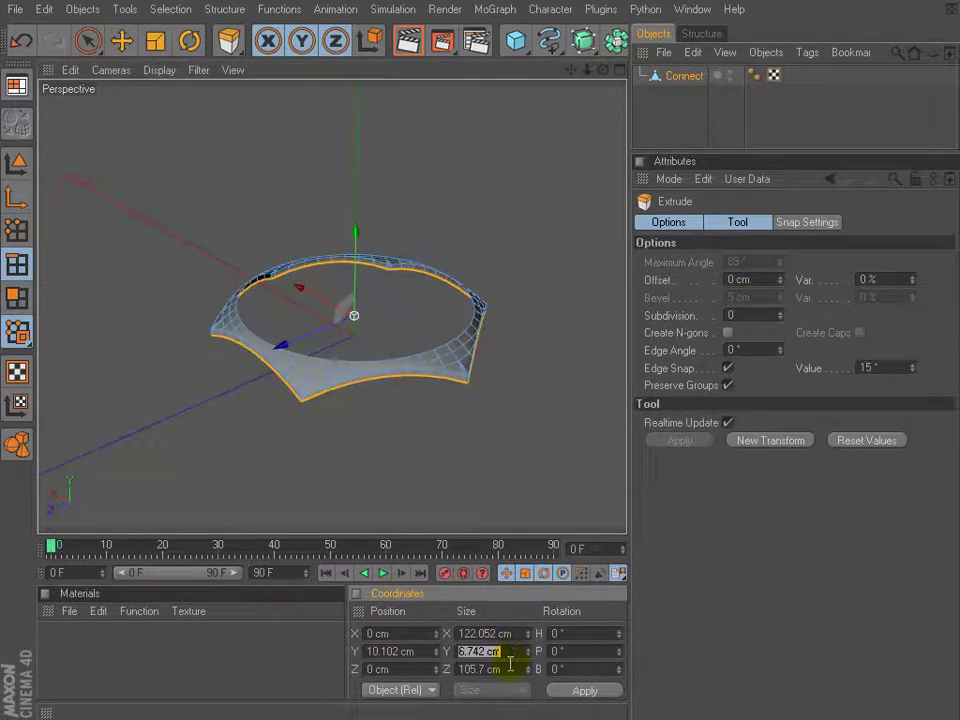
pyautogui.write('0')
pyautogui.press('Return')
pyautogui.moveTo(420, 420); pyautogui.dragTo(475, 183)
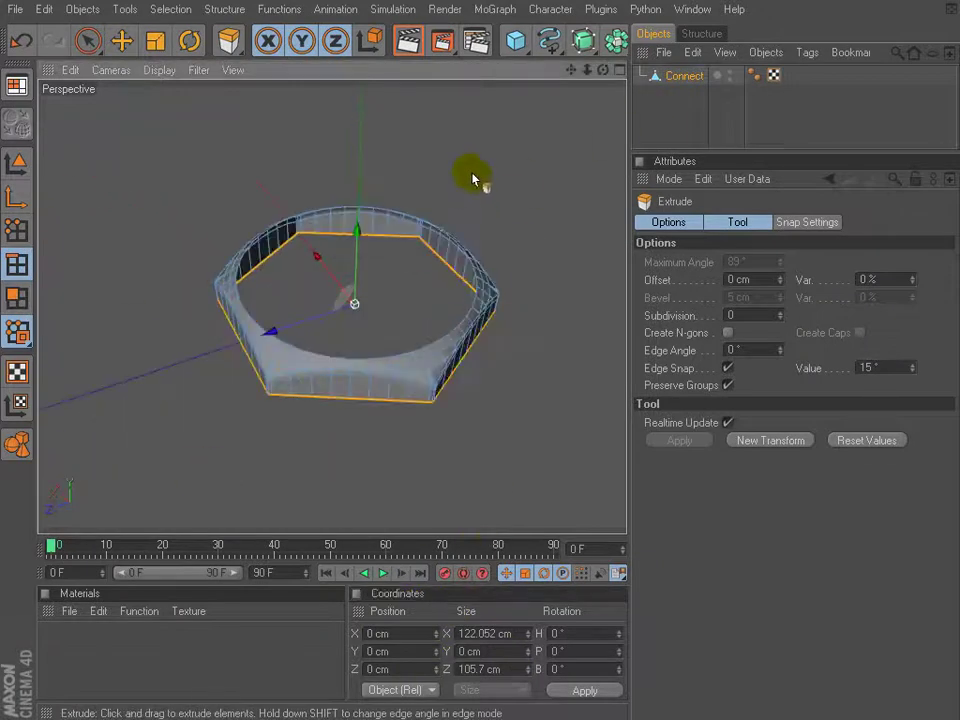
# Close the circular hole on top of the ring with Close Polygon Hole and select the new cap polygon.
pyautogui.rightClick(475, 183)
pyautogui.click(520, 287)
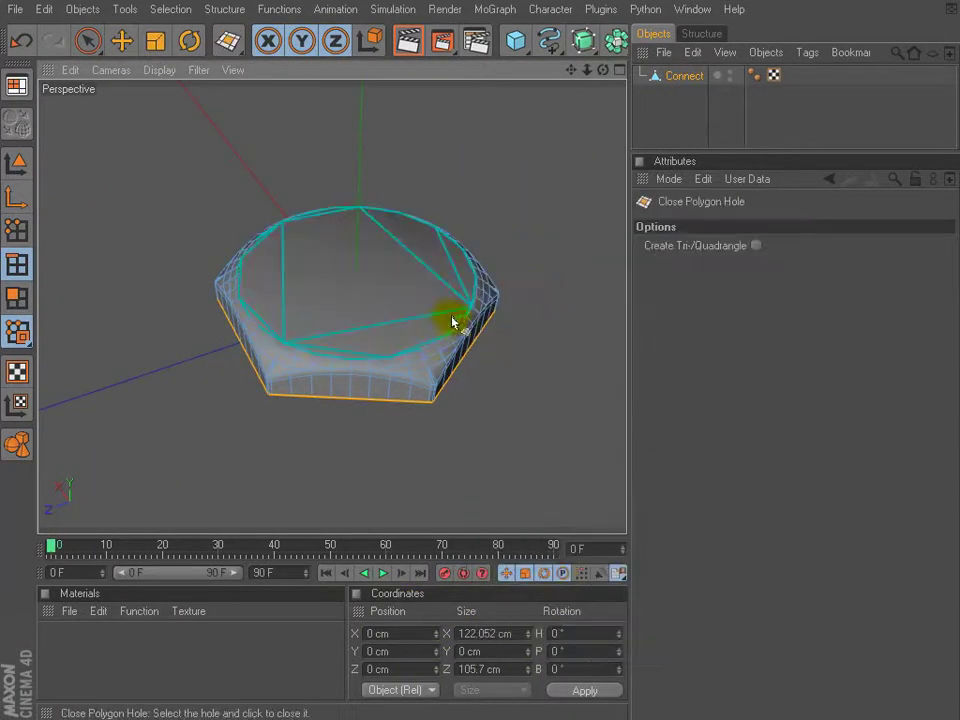
pyautogui.click(447, 335)
pyautogui.click(87, 40)
pyautogui.click(440, 258)
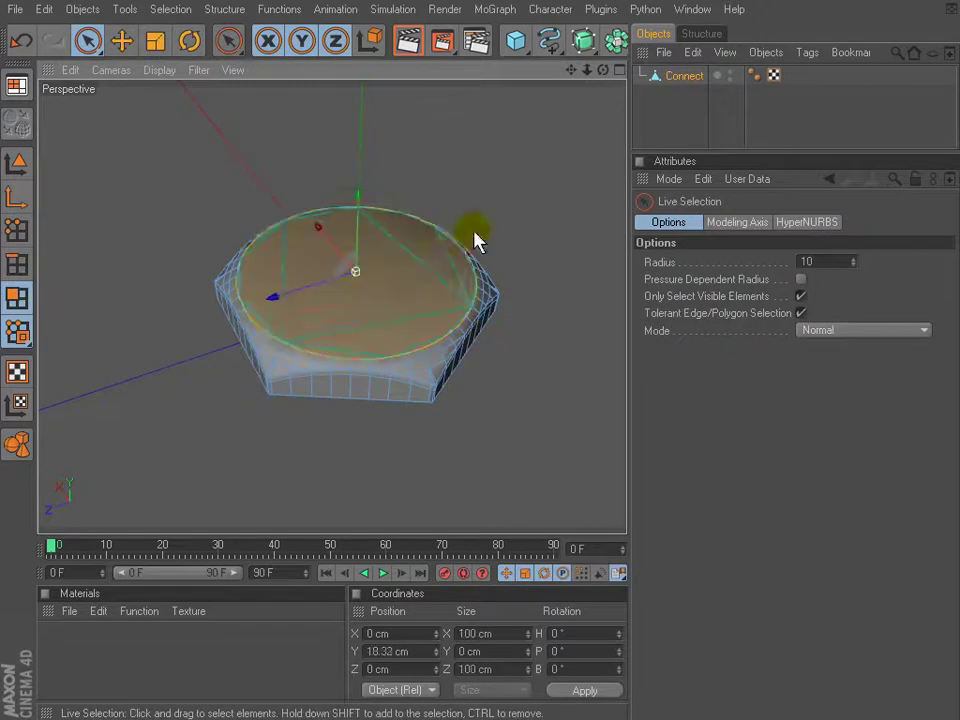
# Inset the top cap with Extrude Inner at an offset of about 3.93 cm and collapse the inner polygon to its centre.
pyautogui.scroll(3, 533, 185)
pyautogui.press('i')
pyautogui.moveTo(561, 163); pyautogui.dragTo(471, 129)
pyautogui.rightClick(474, 114)
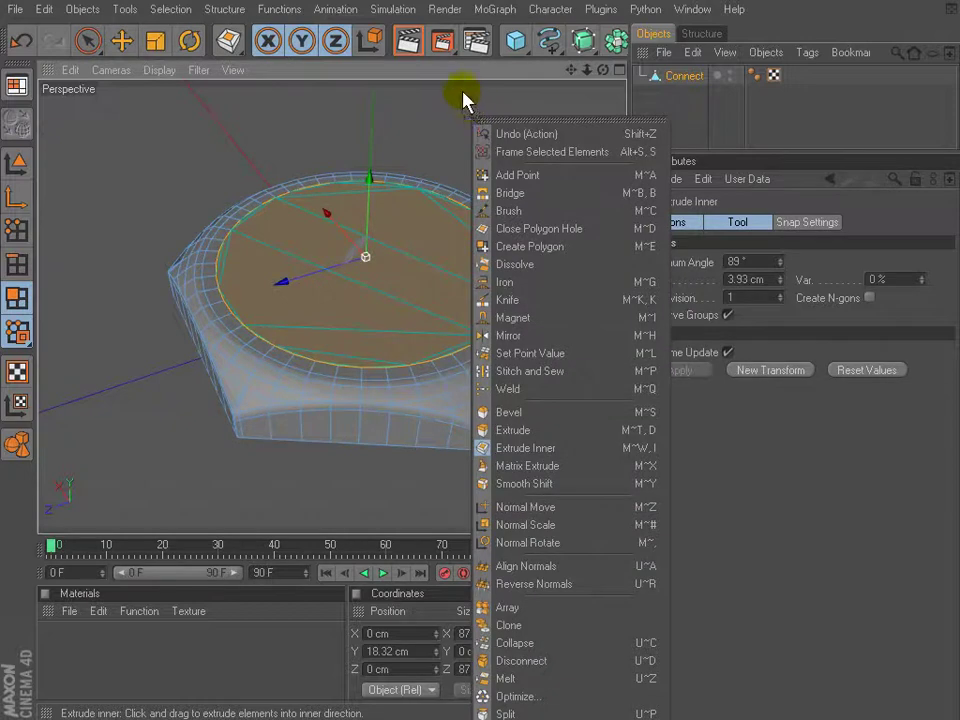
pyautogui.click(520, 627)
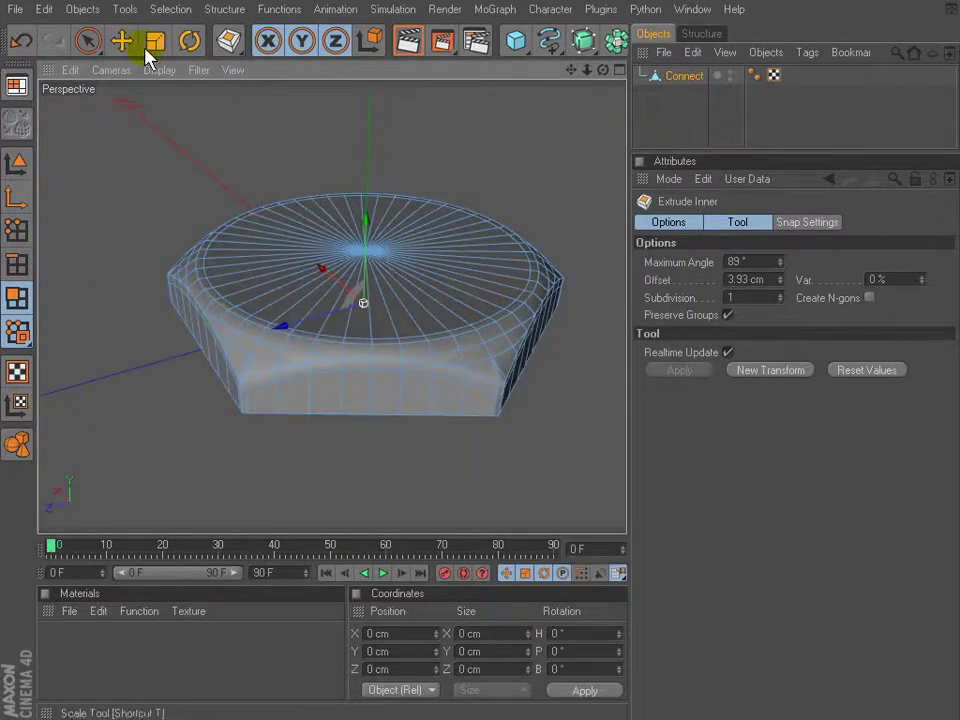
# Mirror the mesh's polygons downward across the flat bottom edge in the front view, with Weld Points and Duplicate Points enabled.
pyautogui.click(88, 41)
pyautogui.click(17, 163)
pyautogui.moveTo(227, 176)
pyautogui.keyDown('alt'); pyautogui.mouseDown()
pyautogui.moveTo(316, 525)
pyautogui.moveTo(403, 349)
pyautogui.mouseUp(); pyautogui.keyUp('alt')
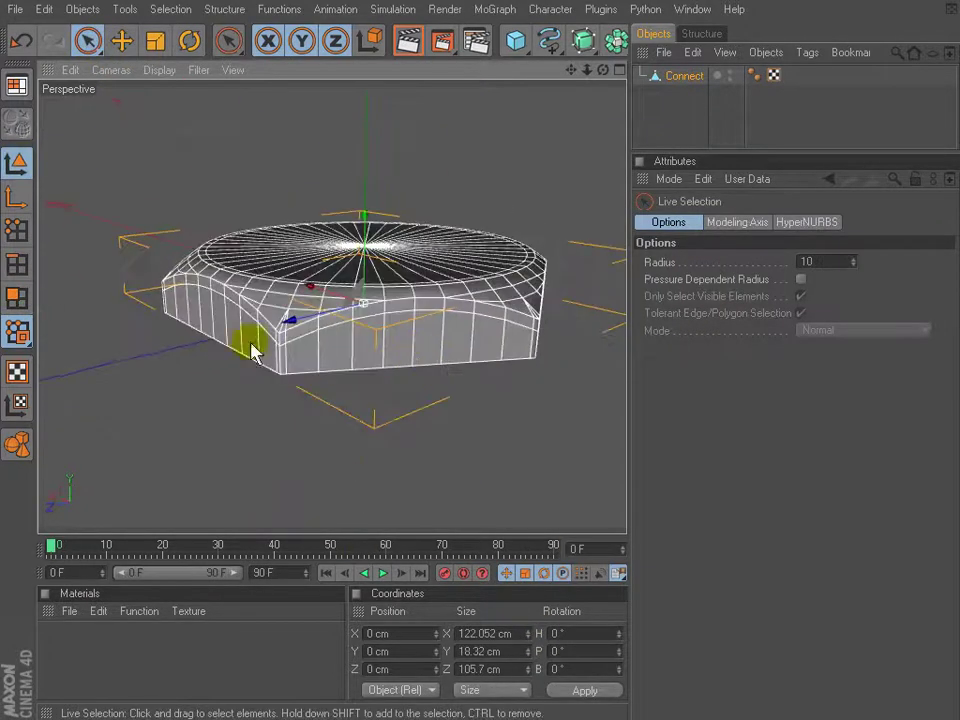
pyautogui.click(17, 297)
pyautogui.press('F4')
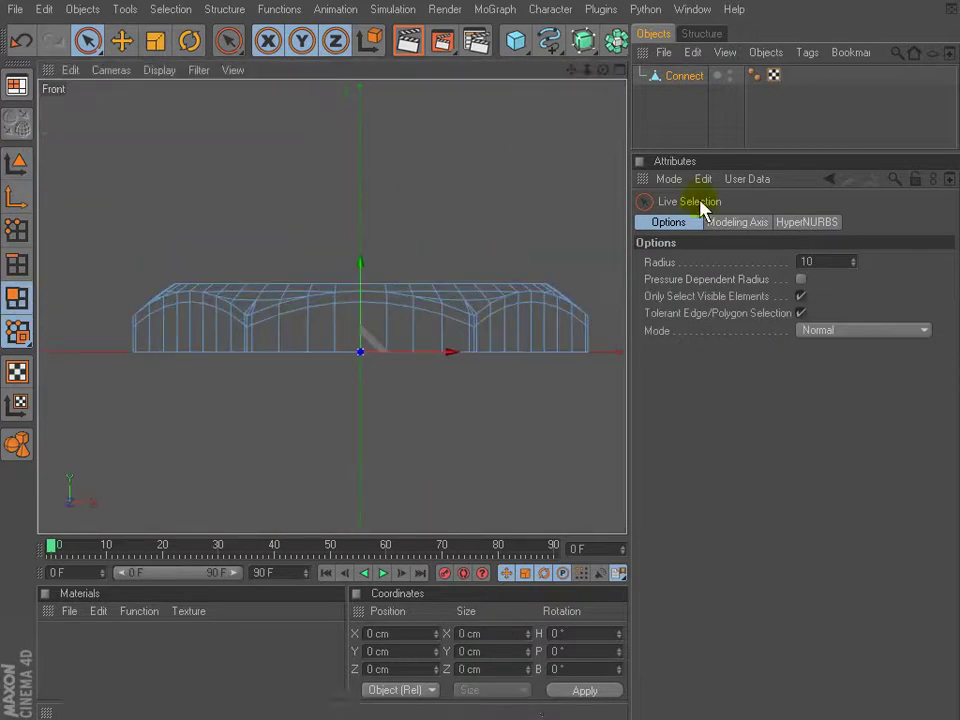
pyautogui.rightClick(437, 115)
pyautogui.click(512, 334)
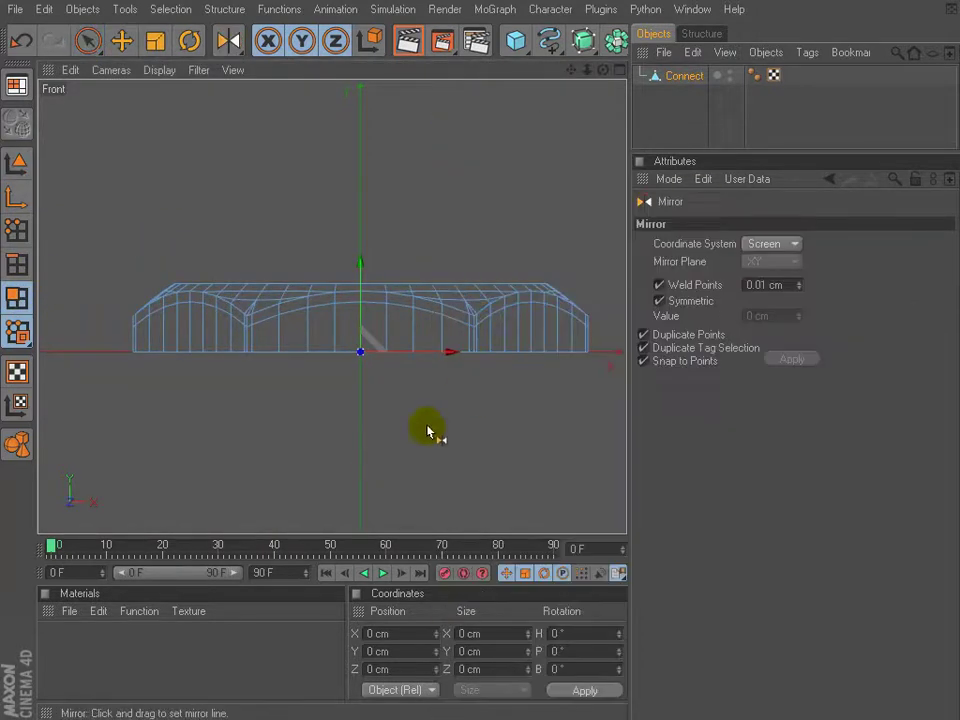
pyautogui.click(481, 355)
# Render the perspective view to check the mirrored hexagonal head.
pyautogui.press('F1')
pyautogui.keyDown('alt'); pyautogui.moveTo(481, 355); pyautogui.dragTo(296, 343); pyautogui.keyUp('alt')
pyautogui.keyDown('alt'); pyautogui.moveTo(296, 343); pyautogui.dragTo(257, 454, button='right'); pyautogui.keyUp('alt')
pyautogui.click(408, 45)
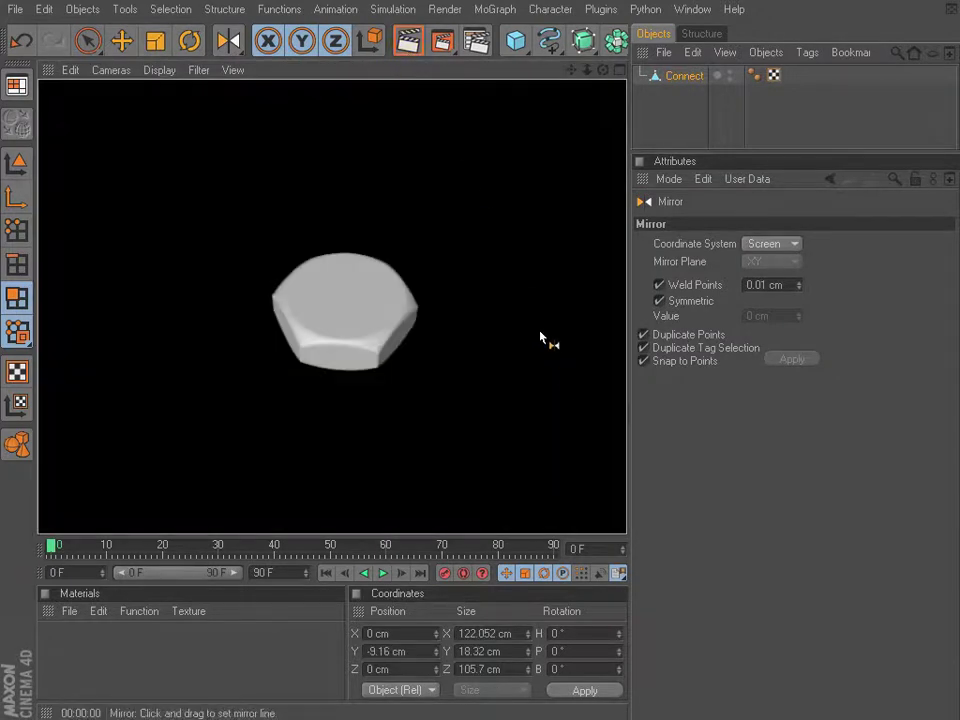
# Rename the Connect object to bolthead.
pyautogui.click(684, 76)
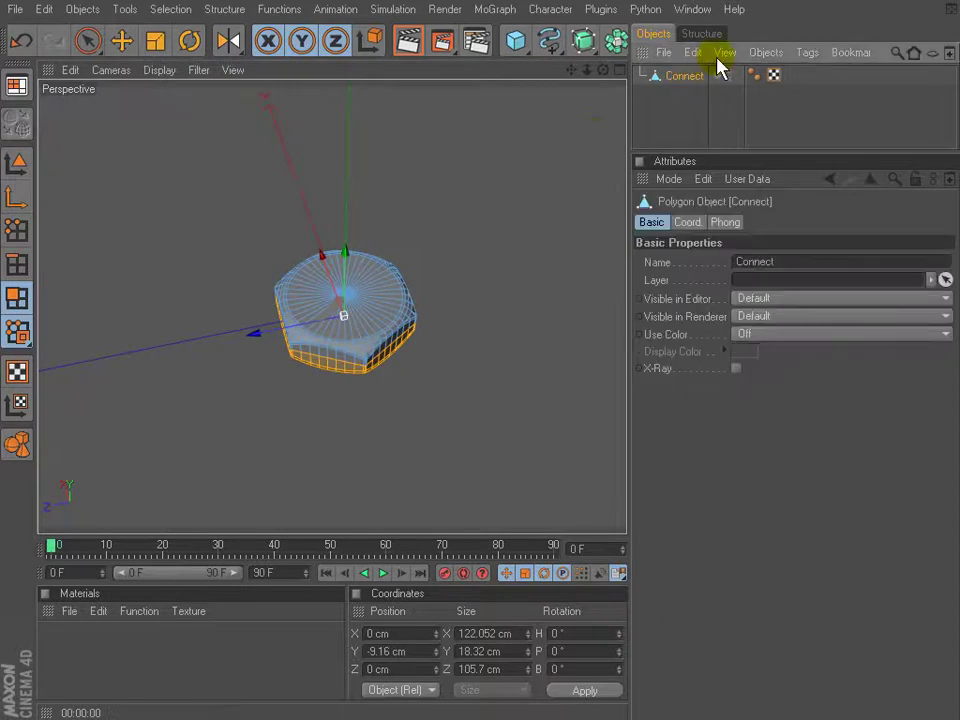
pyautogui.press('b')
pyautogui.press('o')
pyautogui.press('t')
pyautogui.press('e')
pyautogui.press('d')
pyautogui.doubleClick(684, 76)
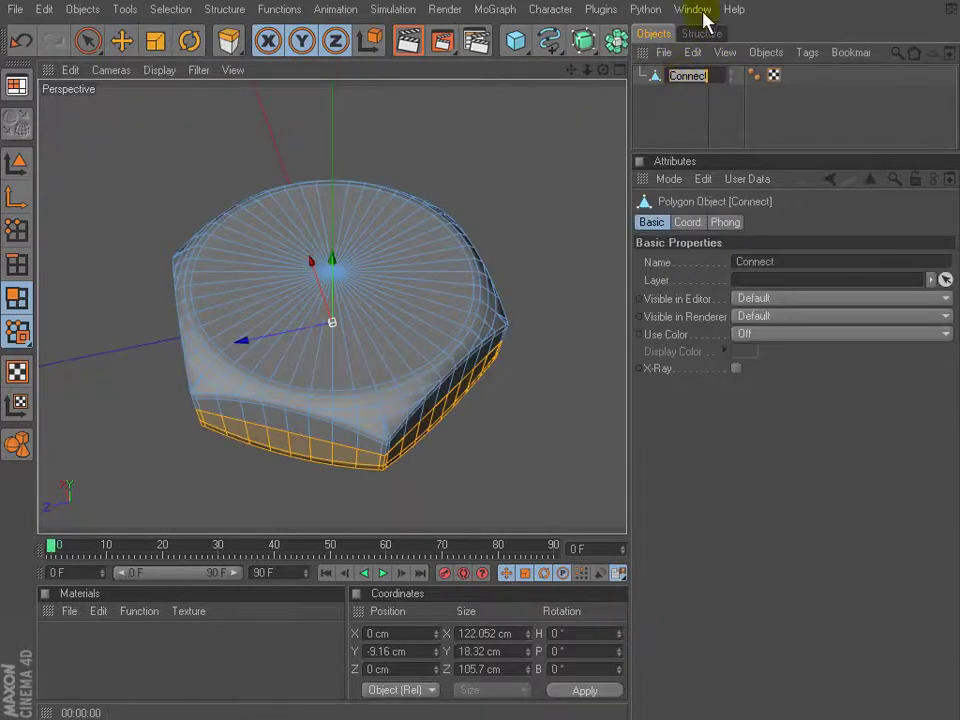
pyautogui.press('Return')
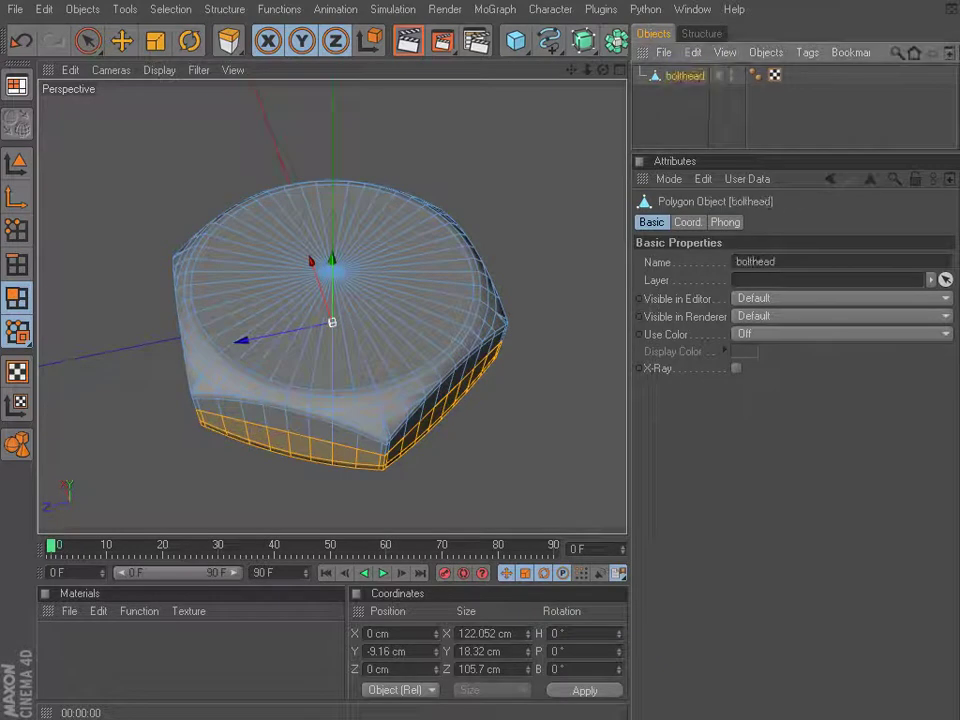
# Create a new preset library for the Fokker Dr1 in the Content Browser.
pyautogui.moveTo(570, 46); pyautogui.dragTo(346, 49)
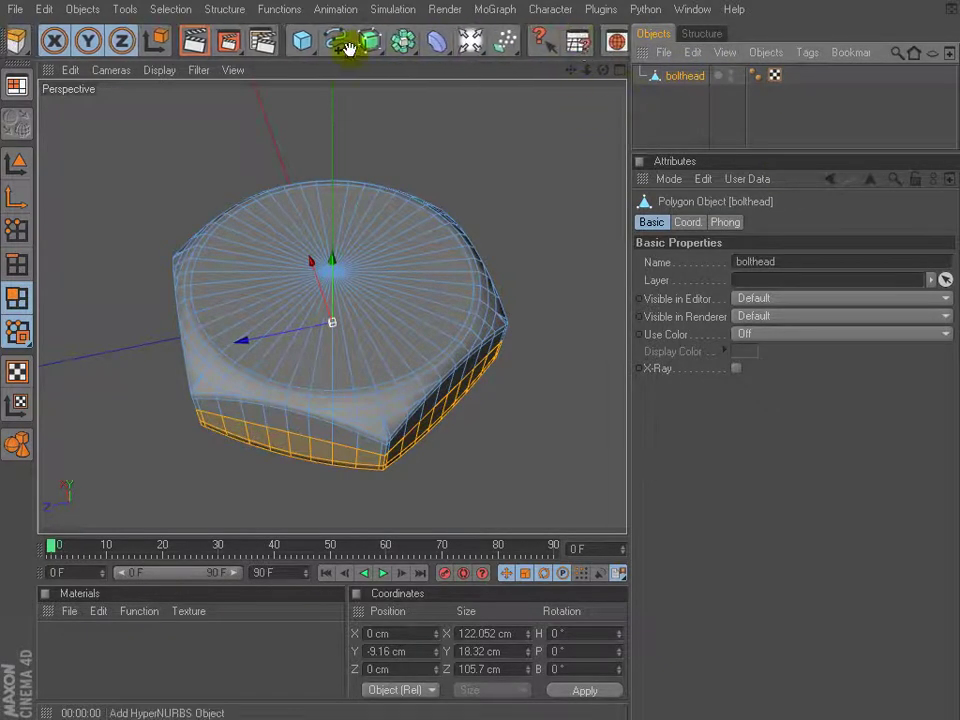
pyautogui.click(611, 42)
pyautogui.click(110, 55)
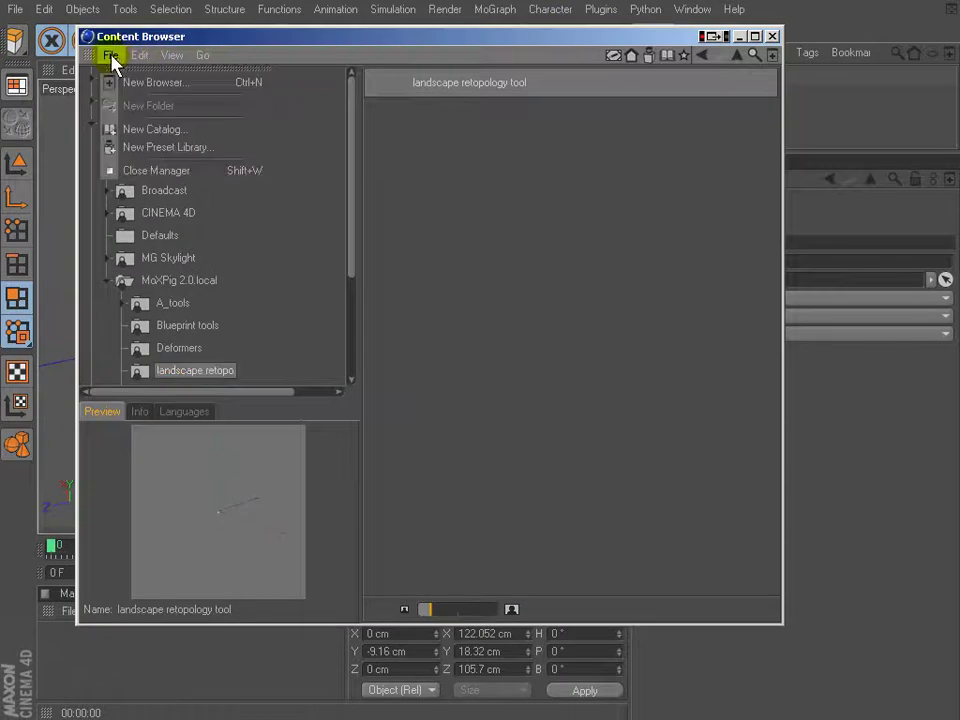
pyautogui.click(170, 147)
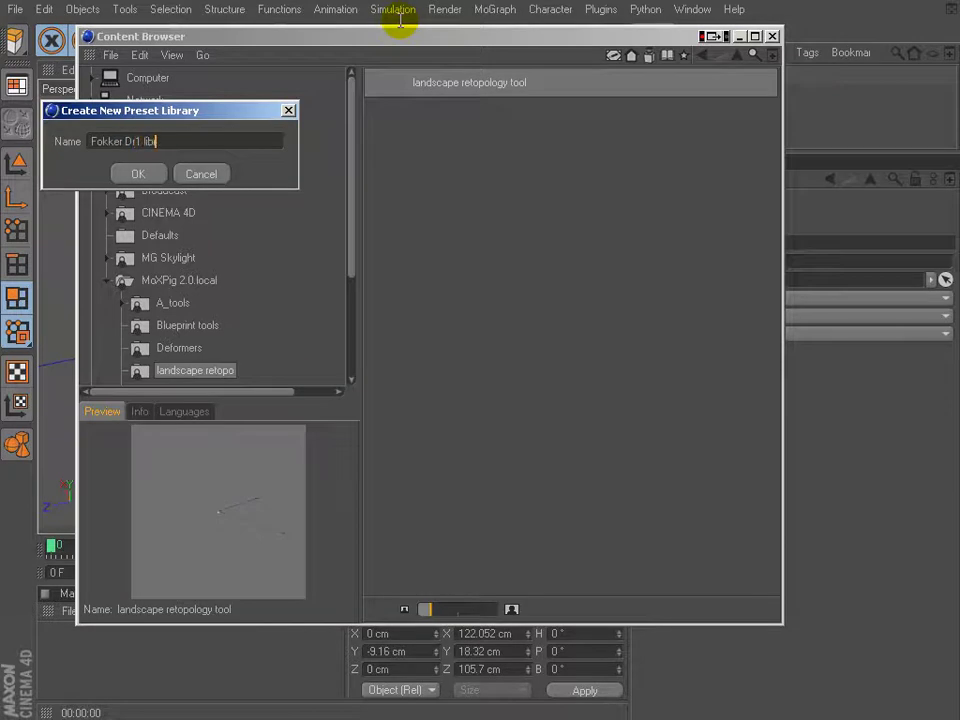
pyautogui.click(140, 175)
# Store the bolthead object in the new Fokker Dr1 preset library and close the Content Browser.
pyautogui.moveTo(602, 40); pyautogui.dragTo(587, 175)
pyautogui.moveTo(690, 78); pyautogui.dragTo(195, 396)
pyautogui.click(766, 173)
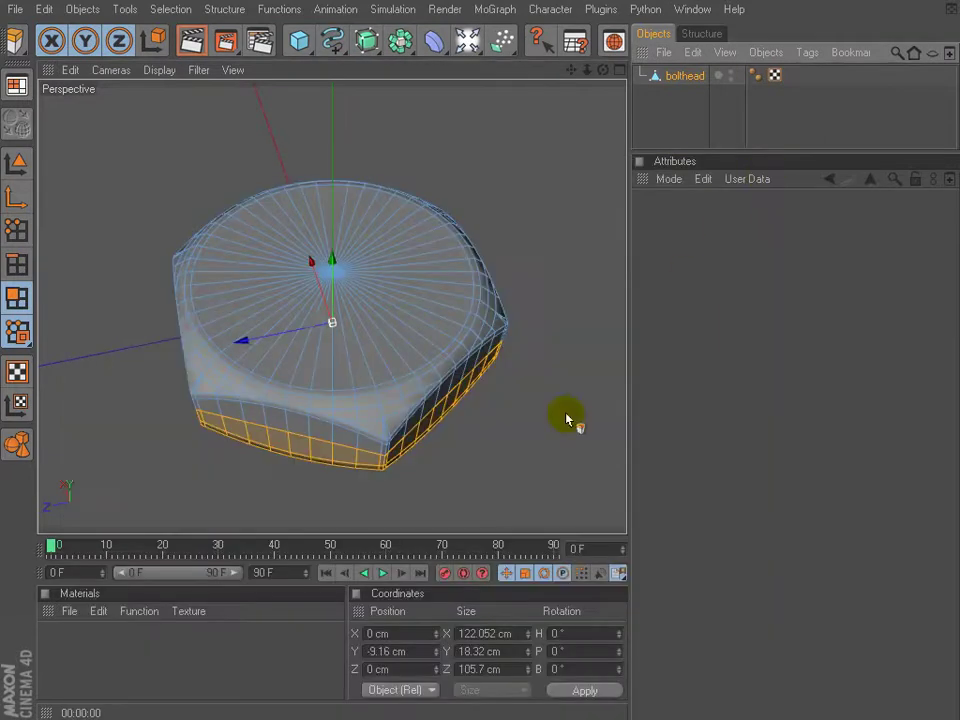